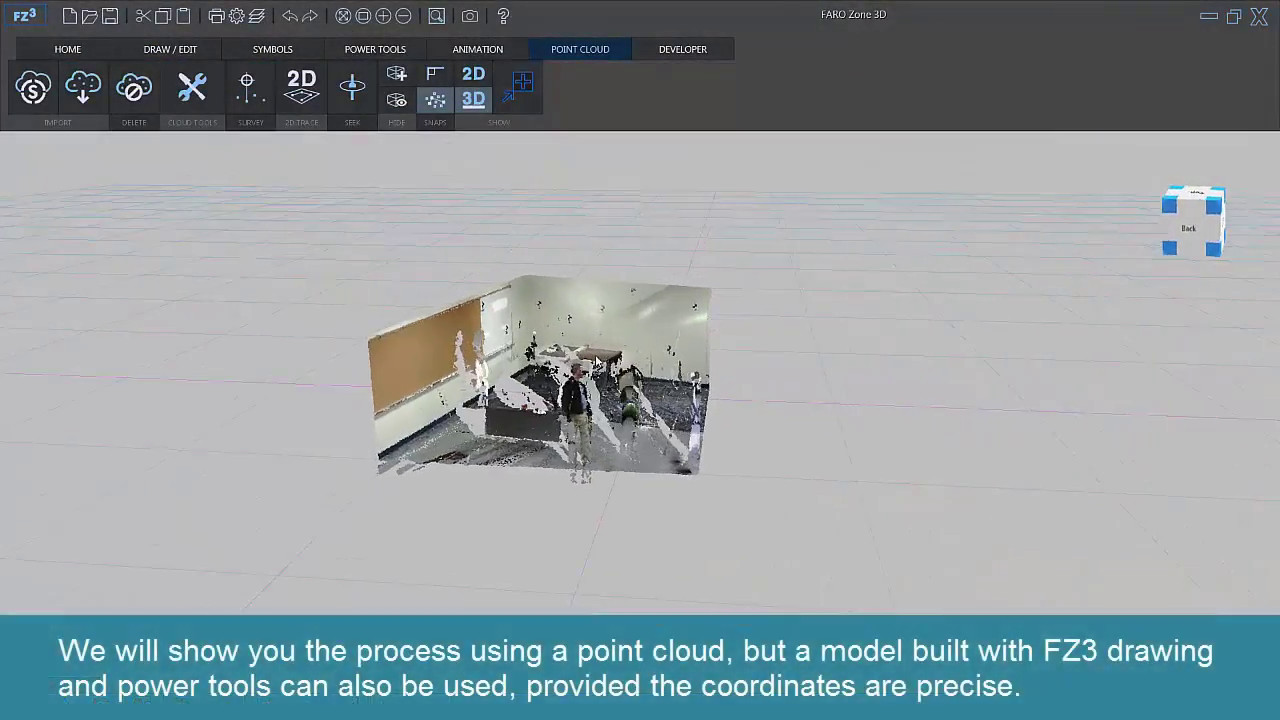
# Step: Draw a clipping box around the blood-spattered back wall, about 0.61 ft long, 10 ft wide and 6.88 ft high
pyautogui.moveTo(595, 371); pyautogui.dragTo(582, 375, button='middle')
pyautogui.scroll(8, 582, 375)
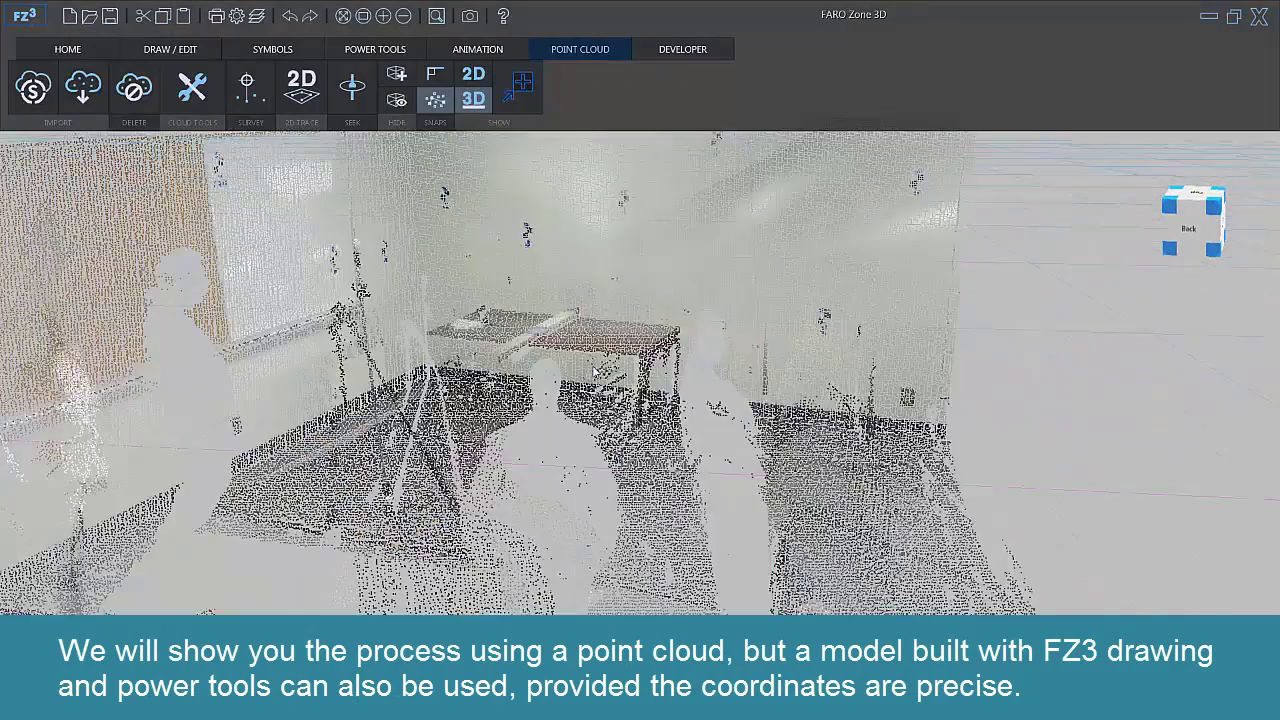
pyautogui.scroll(6, 760, 356)
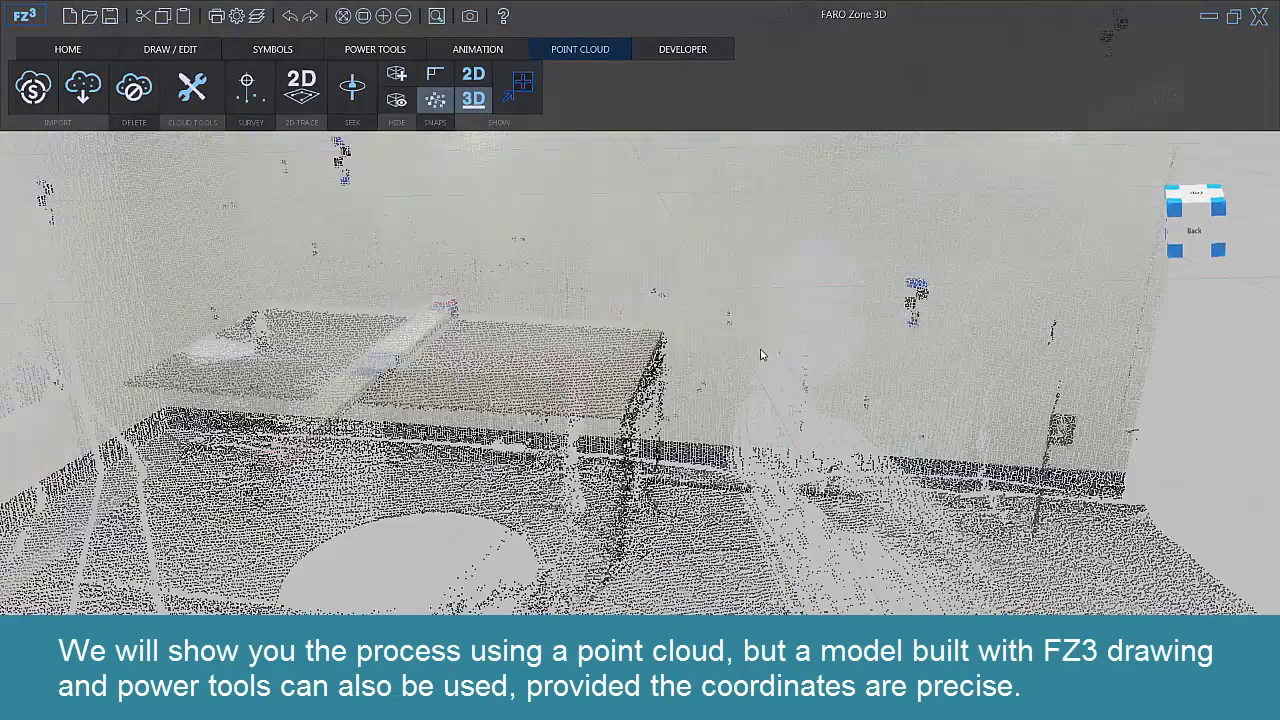
pyautogui.moveTo(760, 355); pyautogui.dragTo(760, 349, button='middle')
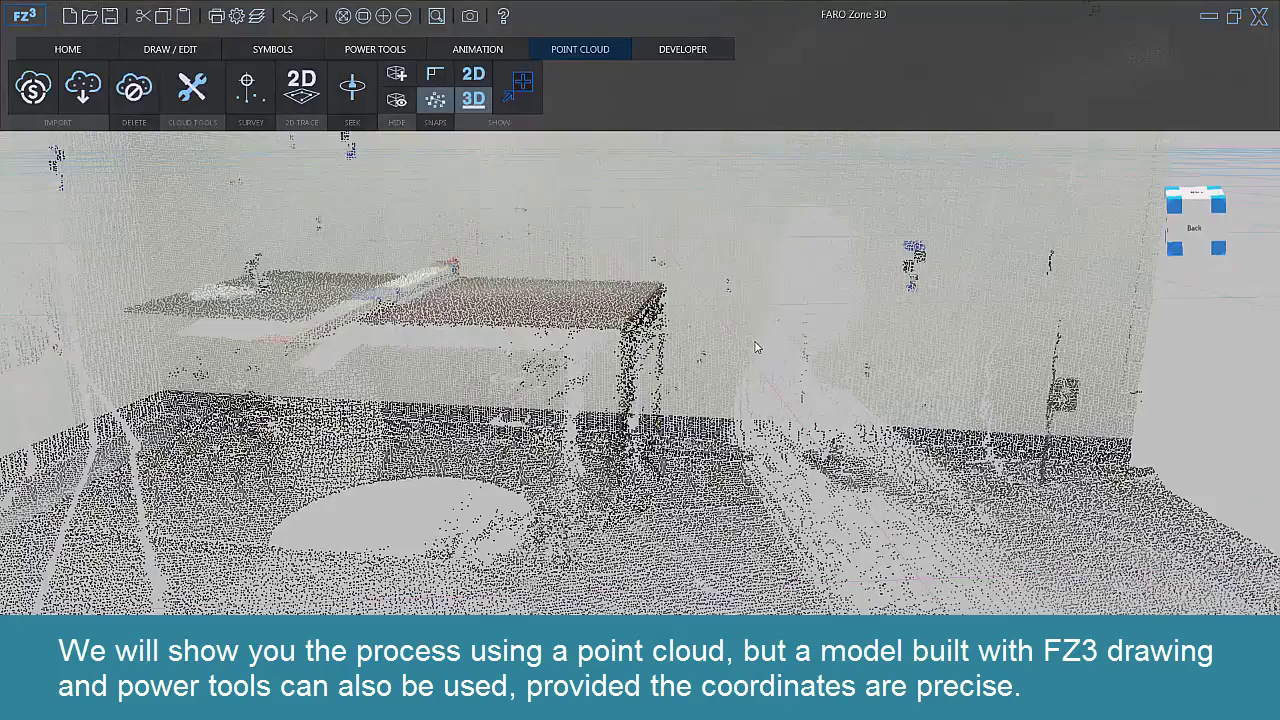
pyautogui.scroll(6, 756, 347)
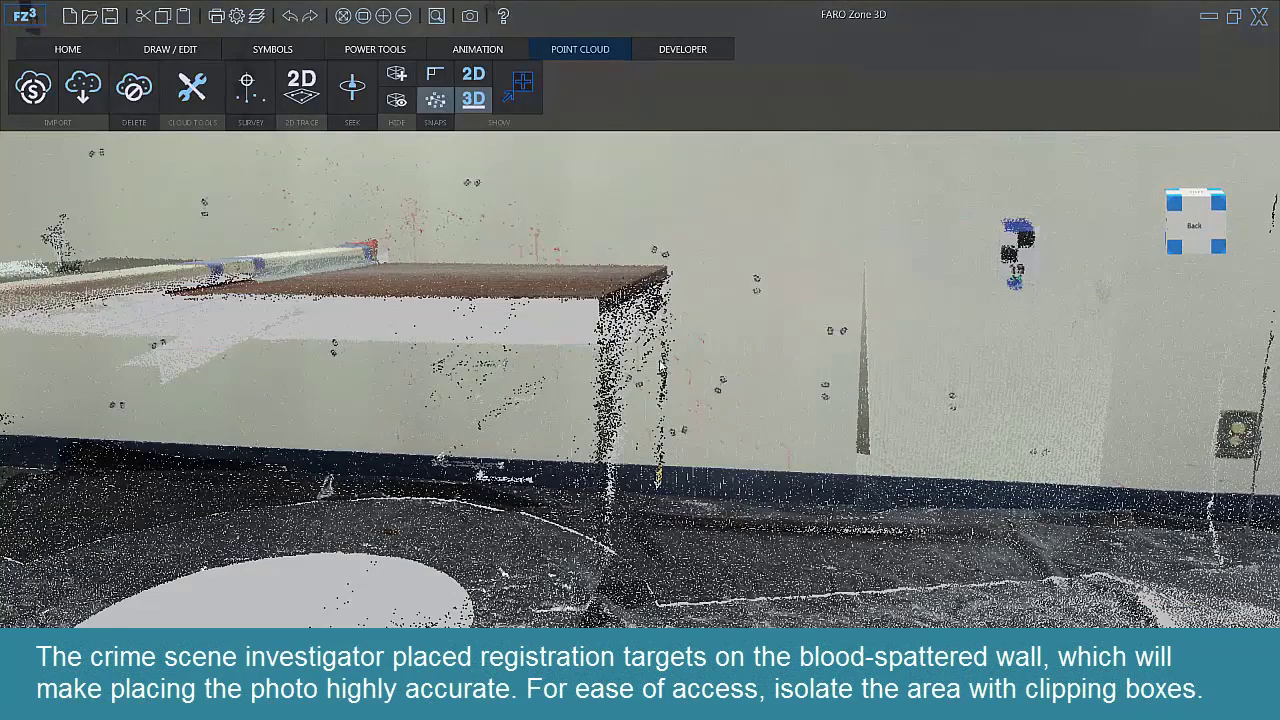
pyautogui.moveTo(633, 387); pyautogui.dragTo(636, 400, button='middle')
pyautogui.scroll(-4, 653, 332)
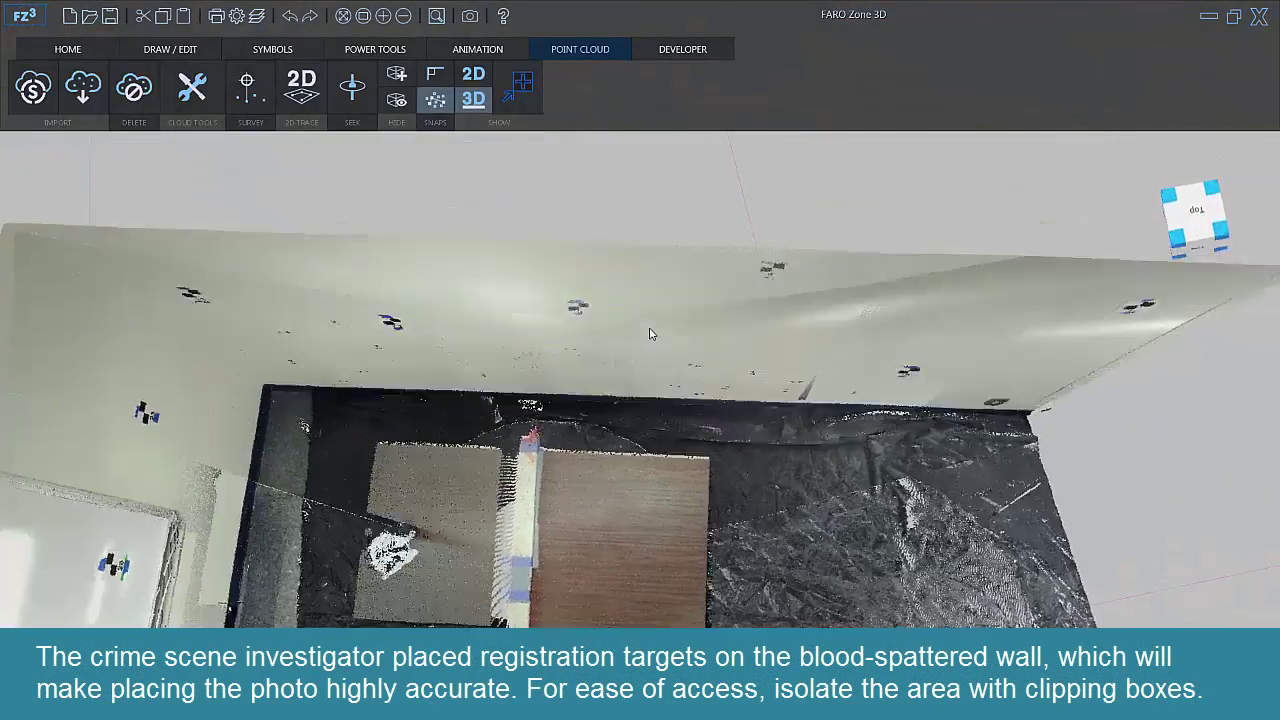
pyautogui.click(396, 73)
pyautogui.click(938, 386)
pyautogui.click(368, 392)
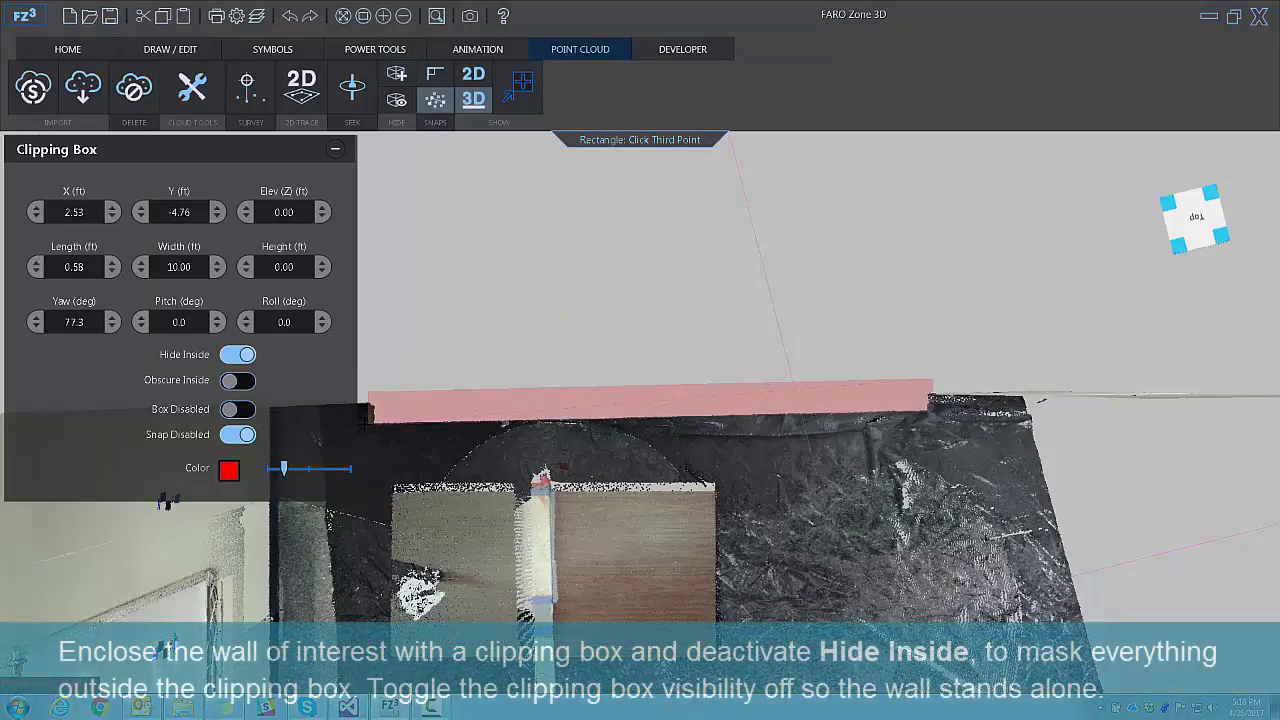
pyautogui.click(384, 426)
pyautogui.moveTo(384, 426); pyautogui.dragTo(478, 372, button='middle')
pyautogui.scroll(-7, 535, 257)
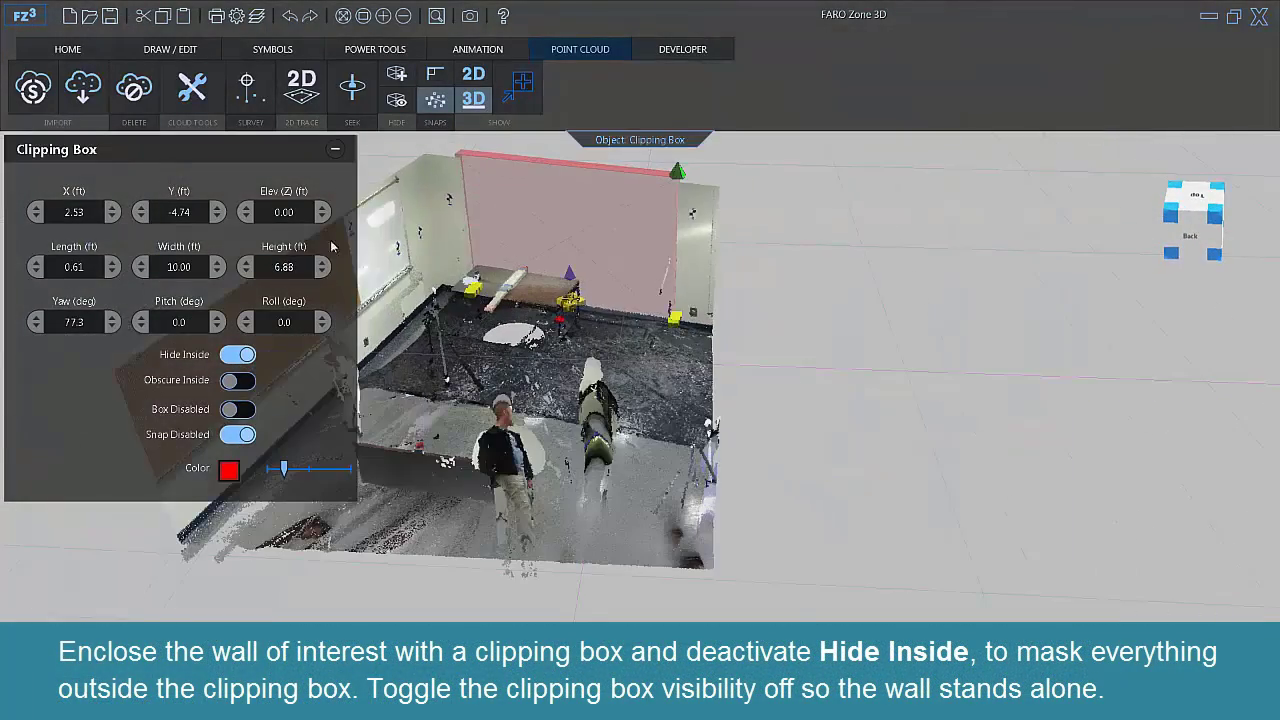
# Step: Disable Hide Inside for the wall's clipping box and hide the clipping box outlines so the wall stands alone
pyautogui.click(236, 355)
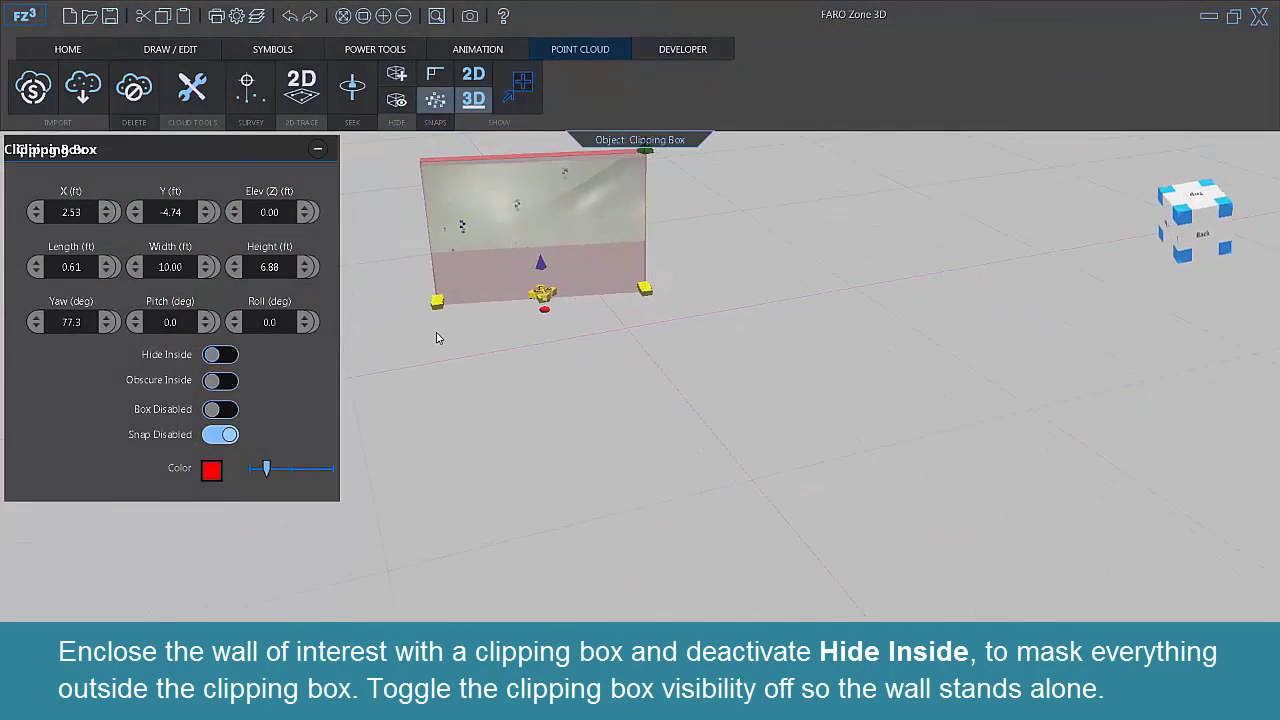
pyautogui.click(398, 102)
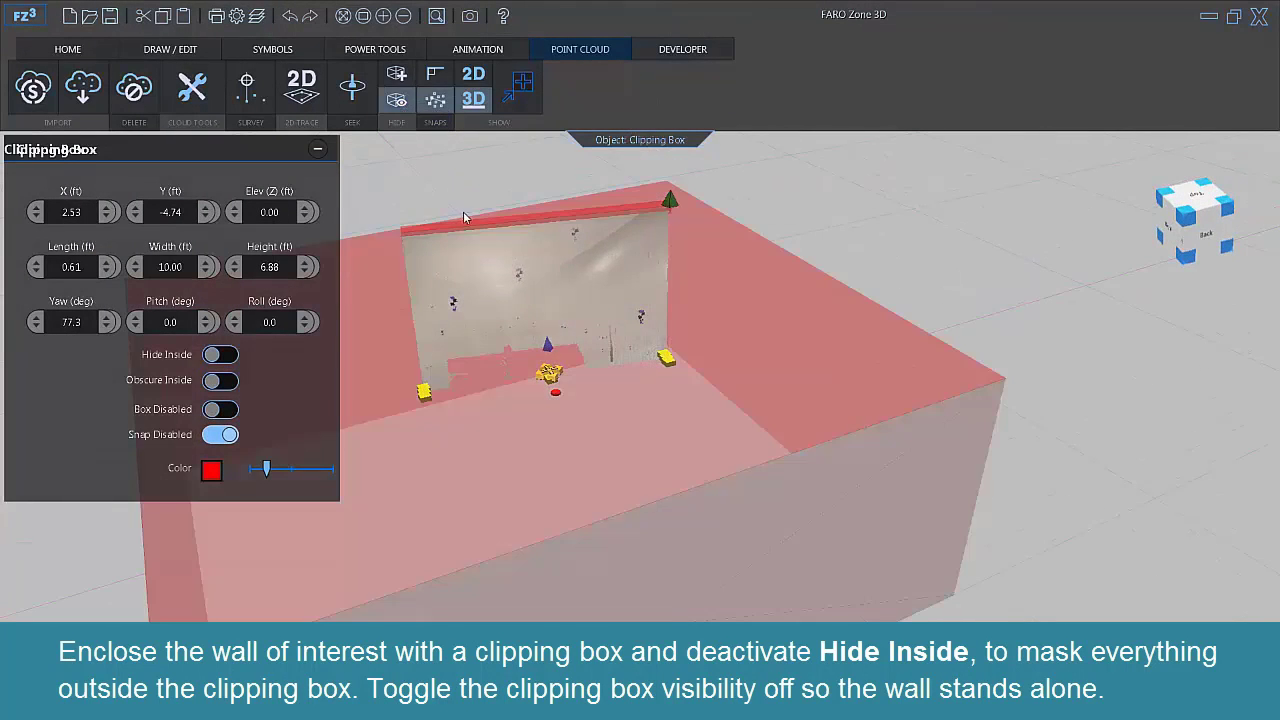
pyautogui.click(400, 104)
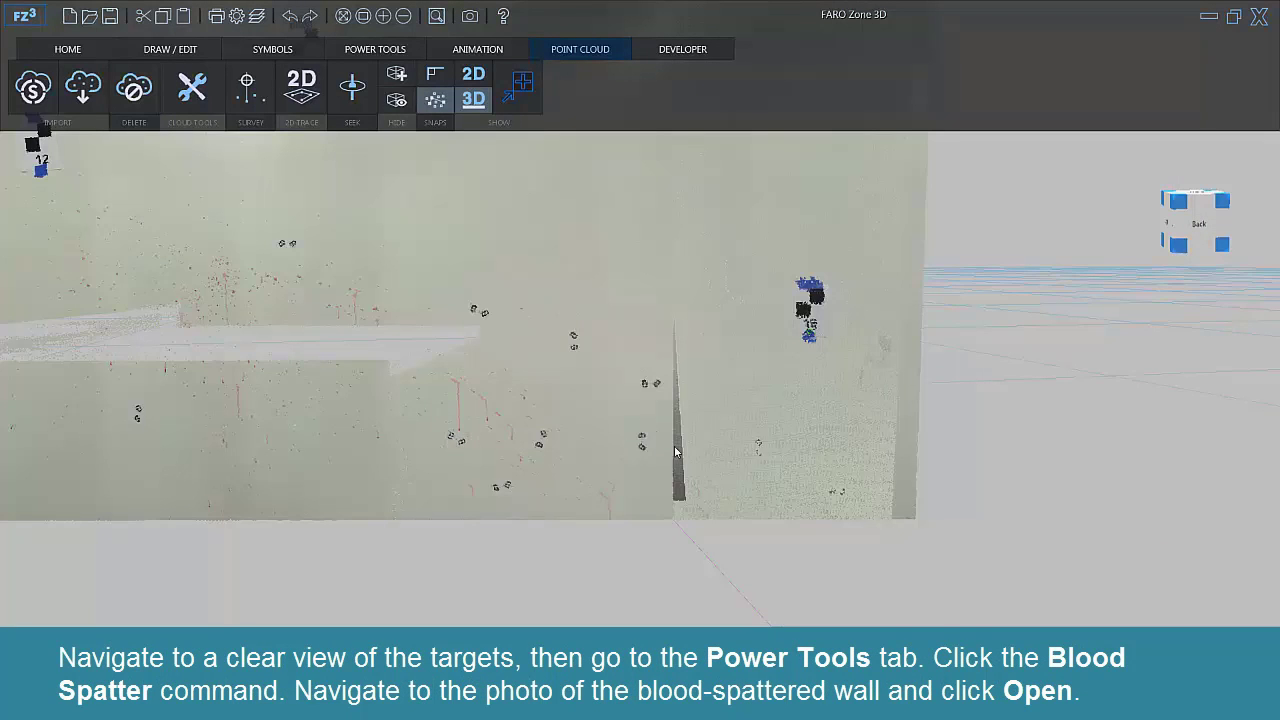
# Step: Create a Blood Spatter object from the photo Spatter.jpg
pyautogui.scroll(-4, 675, 452)
pyautogui.moveTo(675, 452); pyautogui.dragTo(591, 457, button='middle')
pyautogui.click(368, 52)
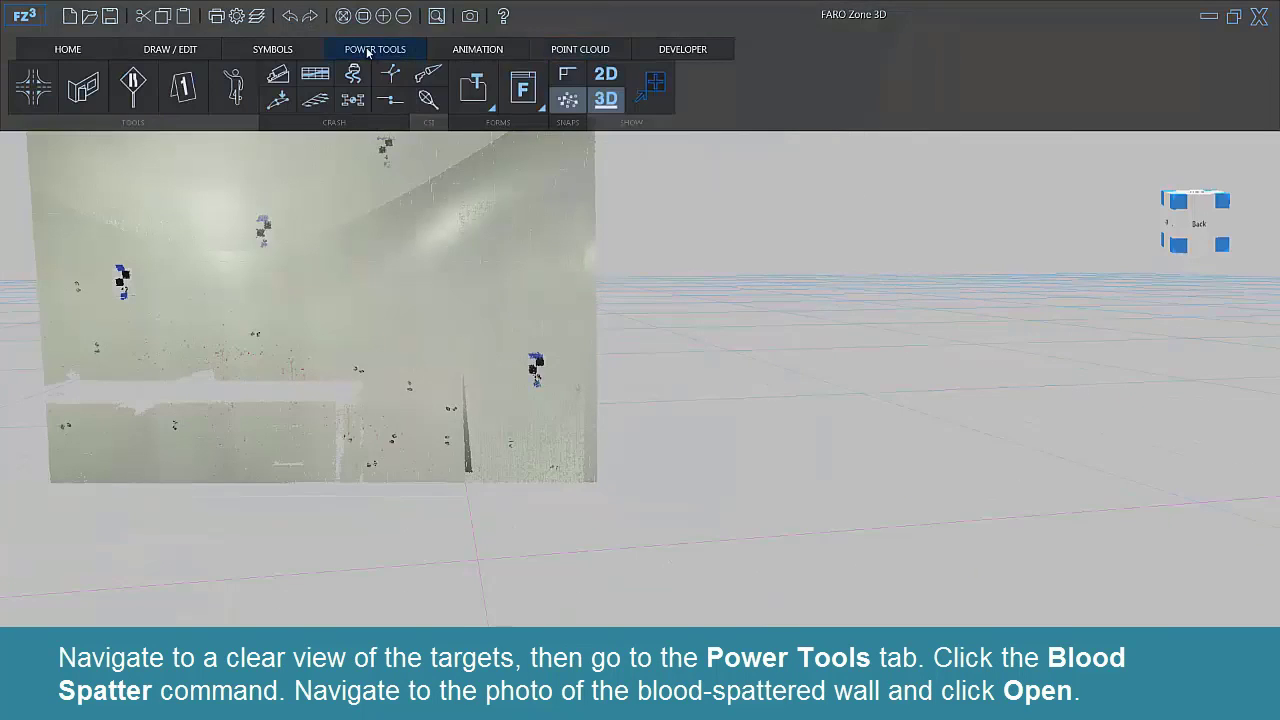
pyautogui.click(426, 99)
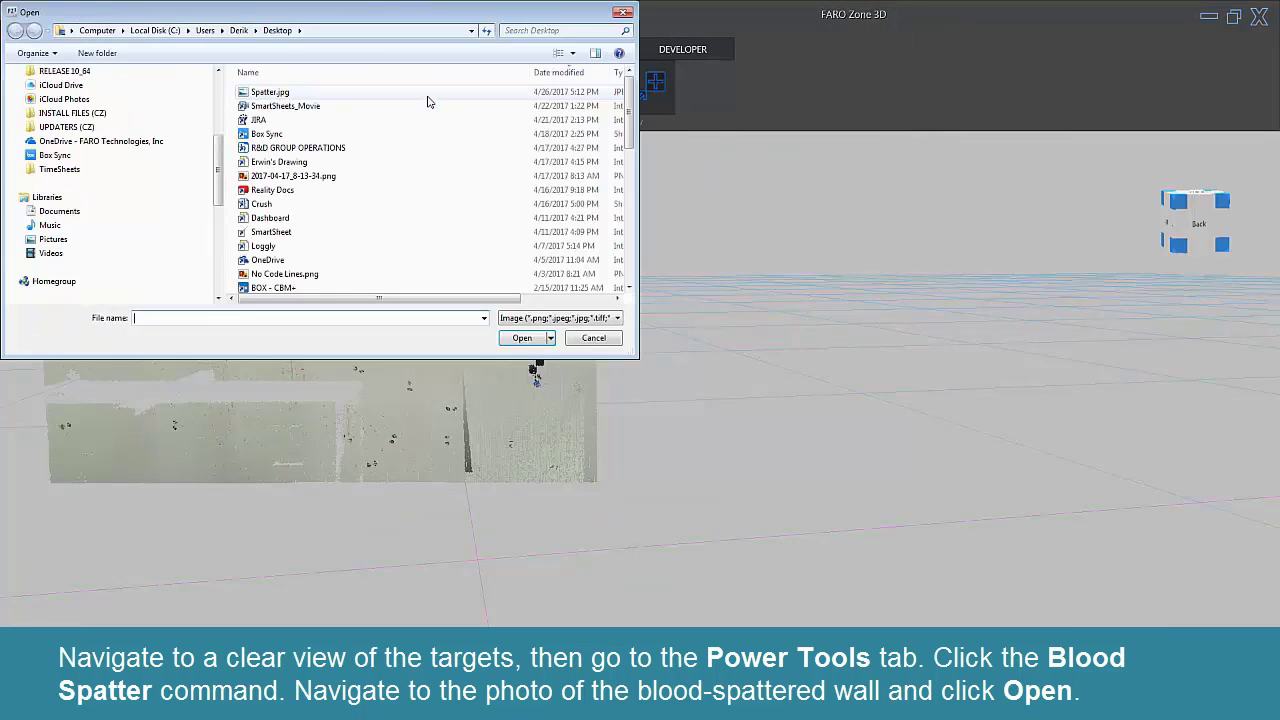
pyautogui.click(271, 93)
pyautogui.click(522, 338)
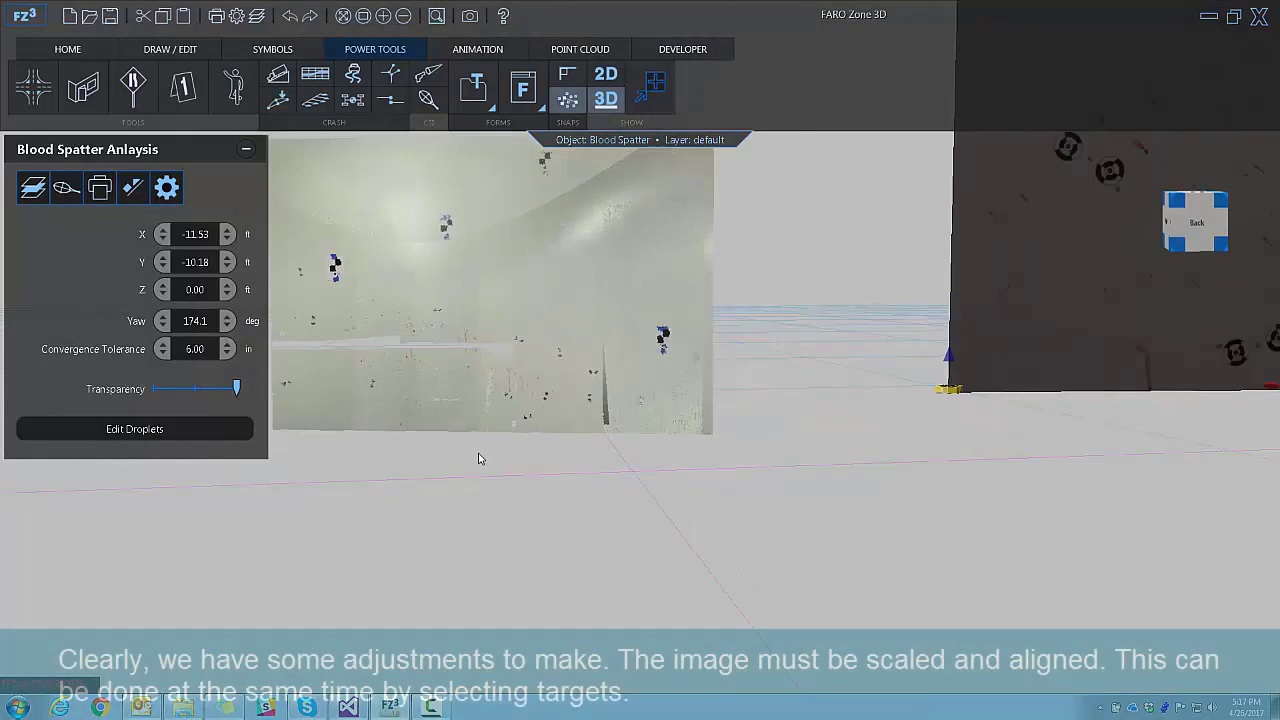
# Step: Start aligning the photo and pick its two reference points: the left target centre of pair 56 and the upper target centre of pair 55
pyautogui.scroll(-1, 537, 451)
pyautogui.scroll(4, 534, 415)
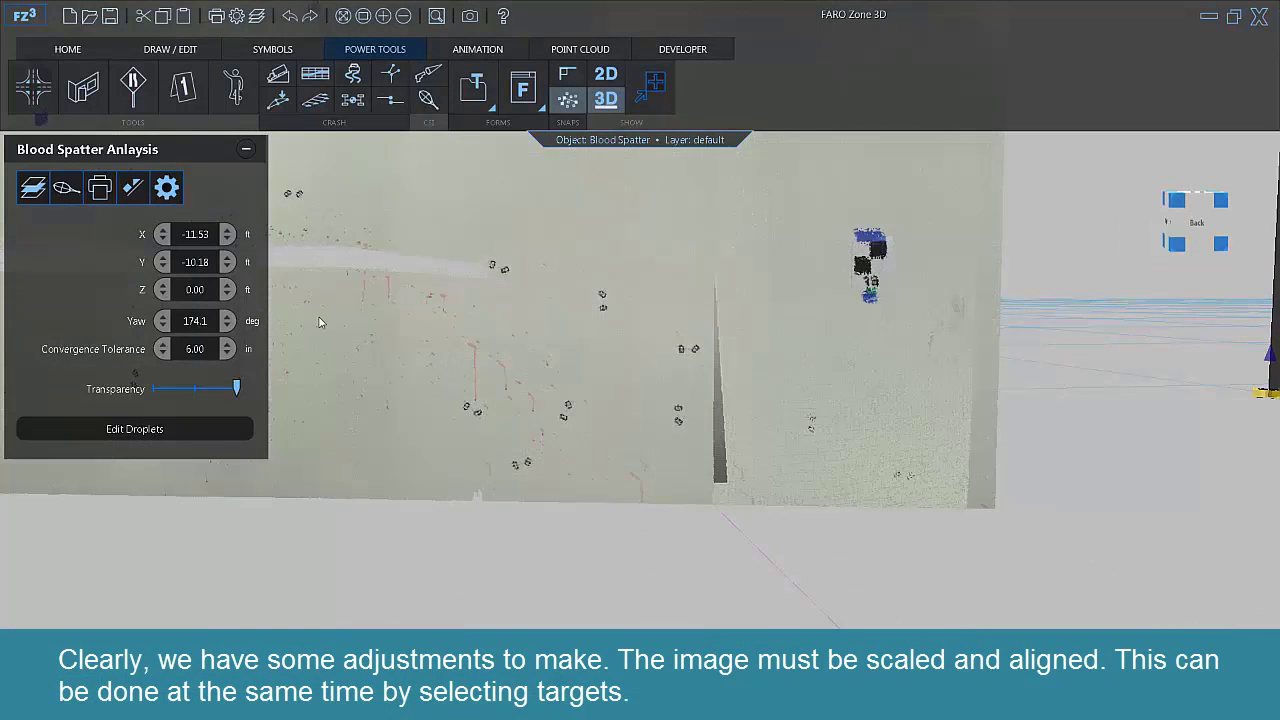
pyautogui.click(133, 189)
pyautogui.moveTo(581, 137); pyautogui.dragTo(1062, 144)
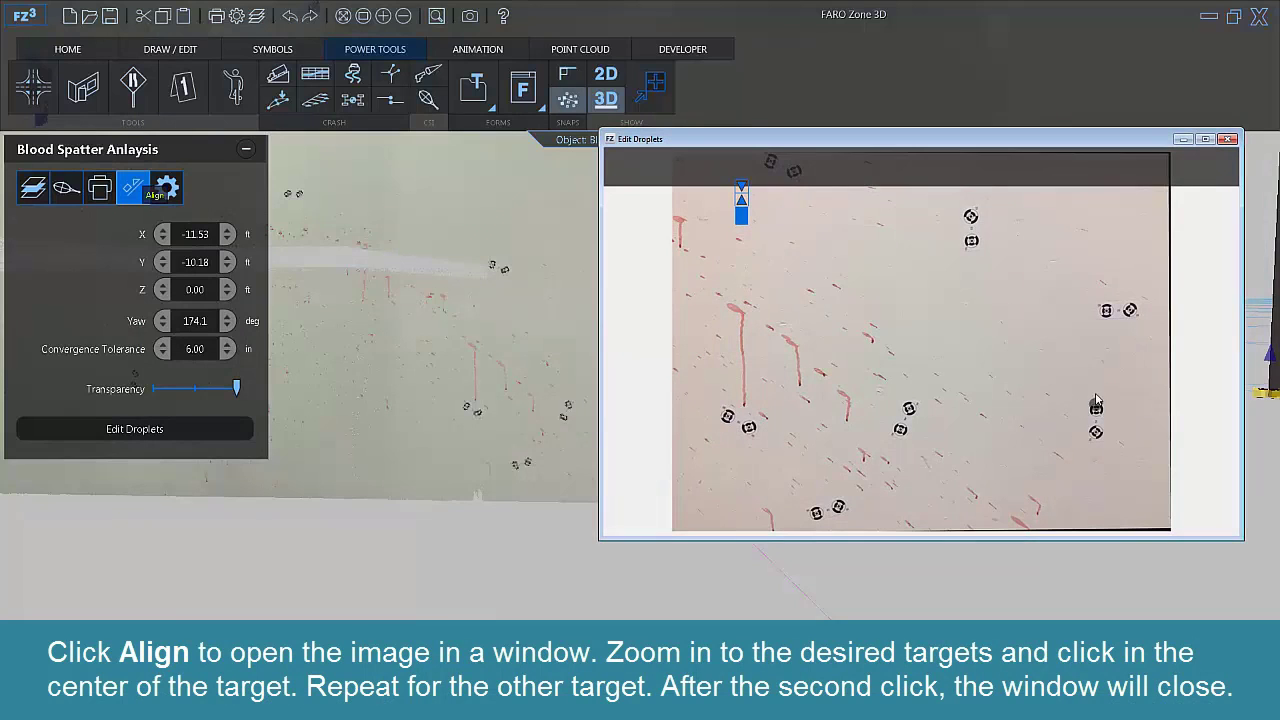
pyautogui.scroll(5, 745, 402)
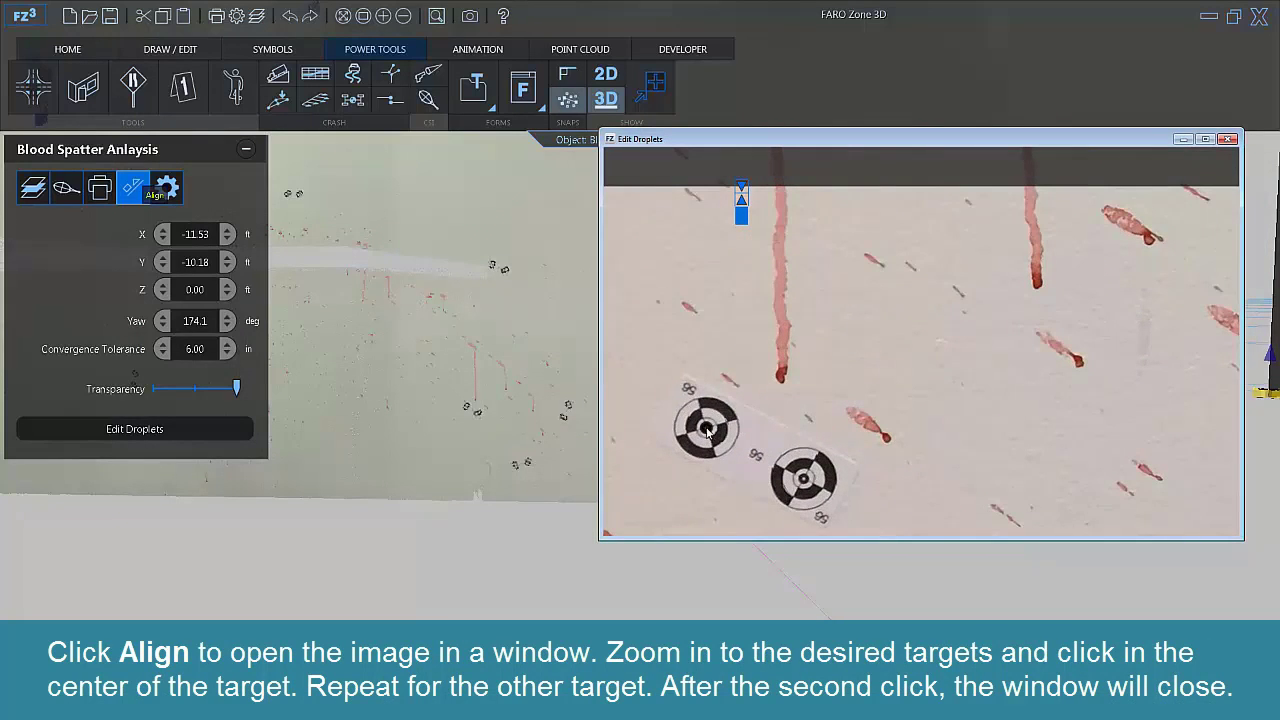
pyautogui.click(706, 430)
pyautogui.scroll(-5, 740, 445)
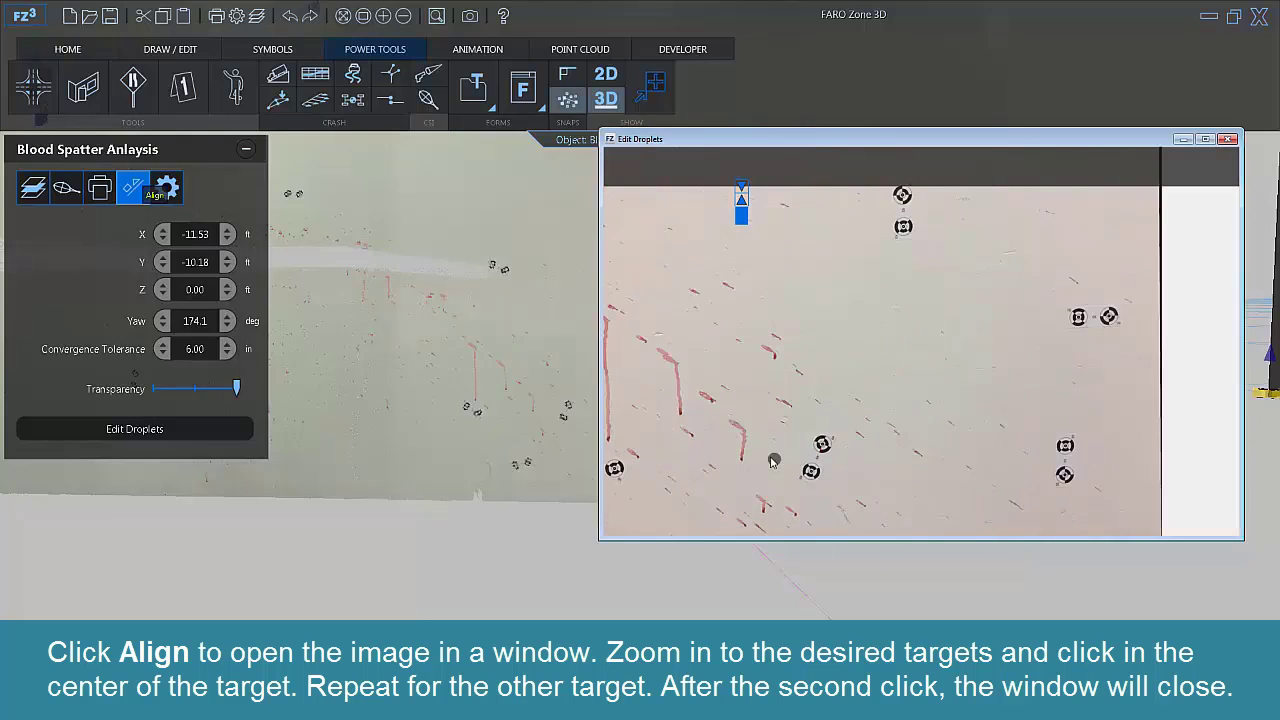
pyautogui.scroll(5, 1059, 464)
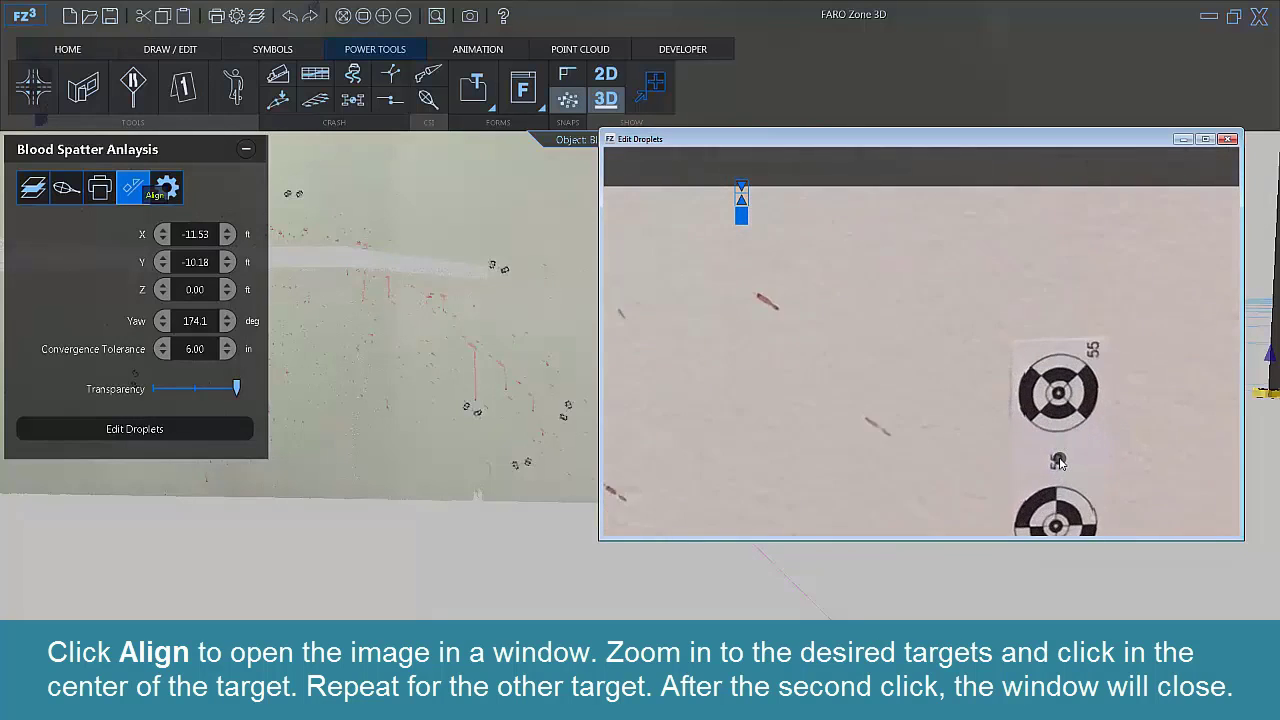
pyautogui.scroll(1, 1059, 462)
pyautogui.click(1059, 374)
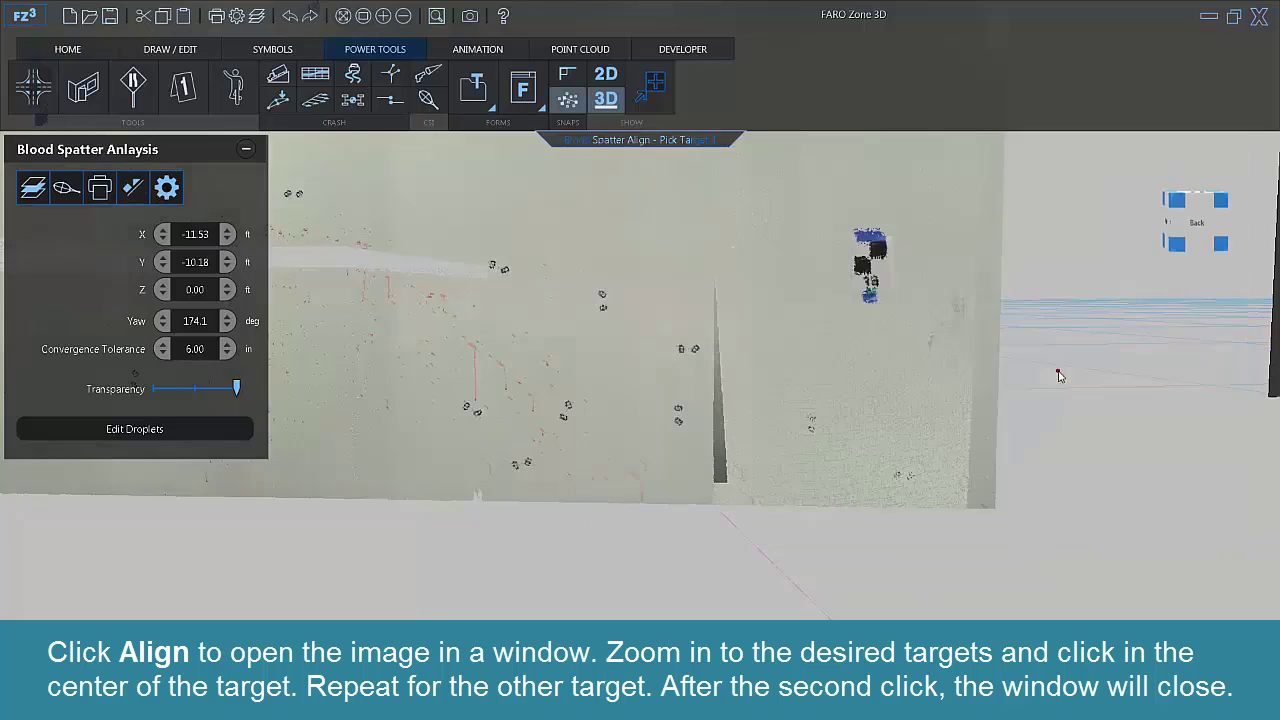
# Step: Pick the two matching target centres on the point cloud wall with the Mag Window, then switch the magnifier off
pyautogui.scroll(2, 430, 405)
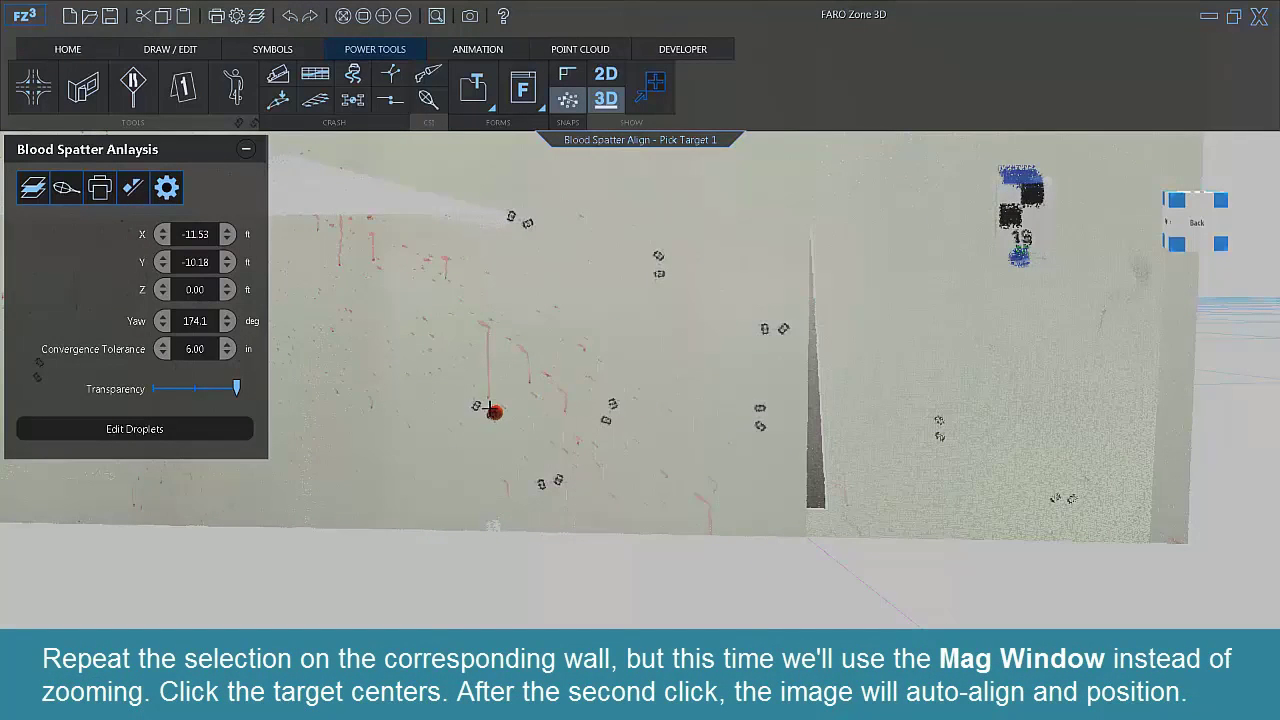
pyautogui.click(437, 16)
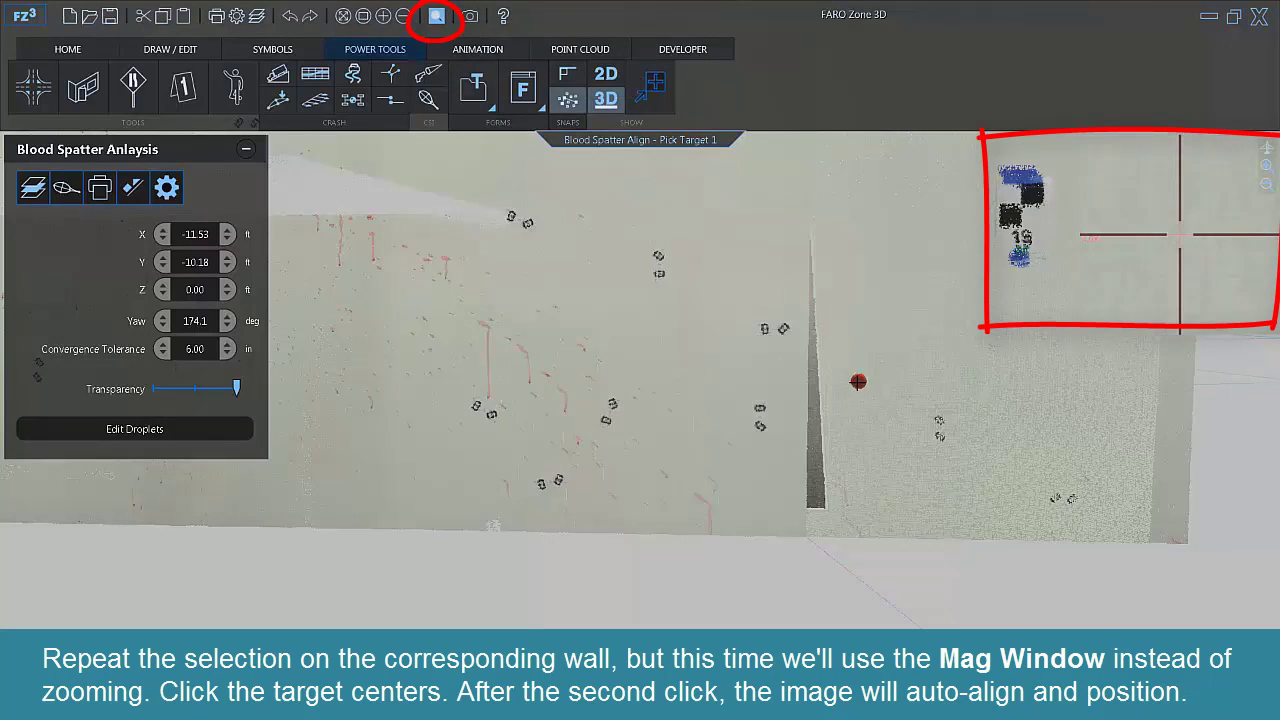
pyautogui.click(476, 405)
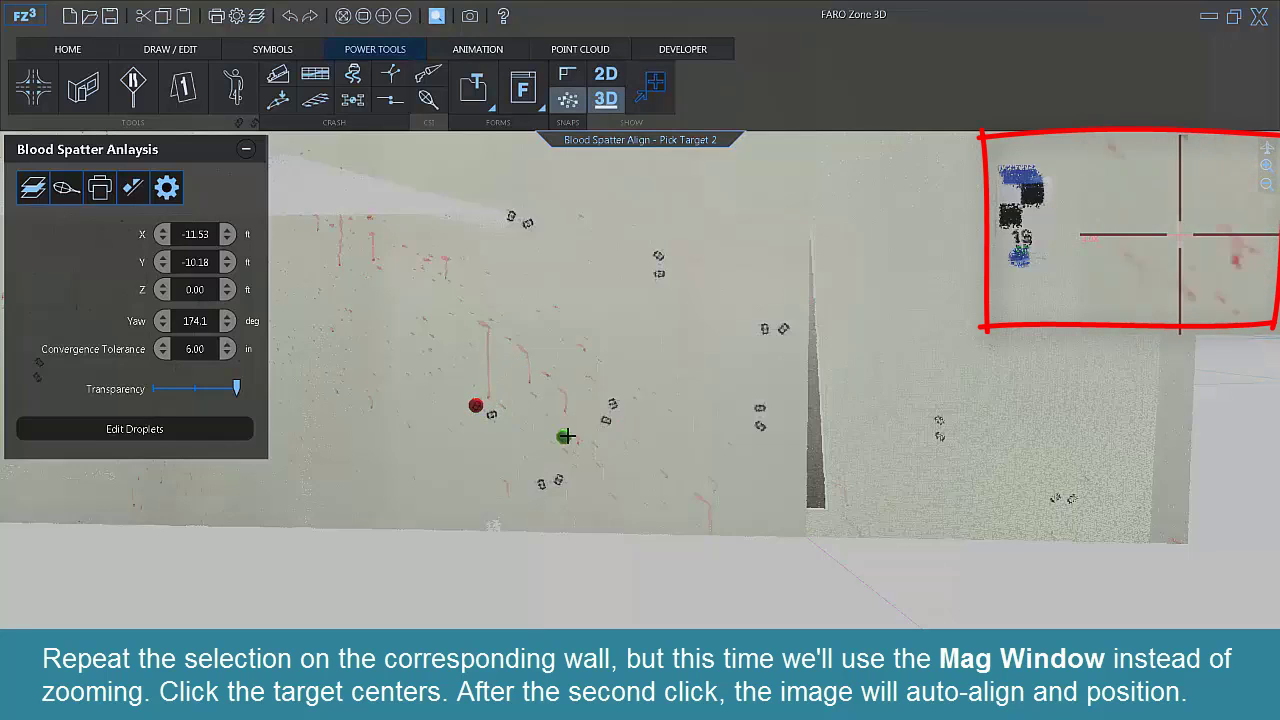
pyautogui.click(760, 408)
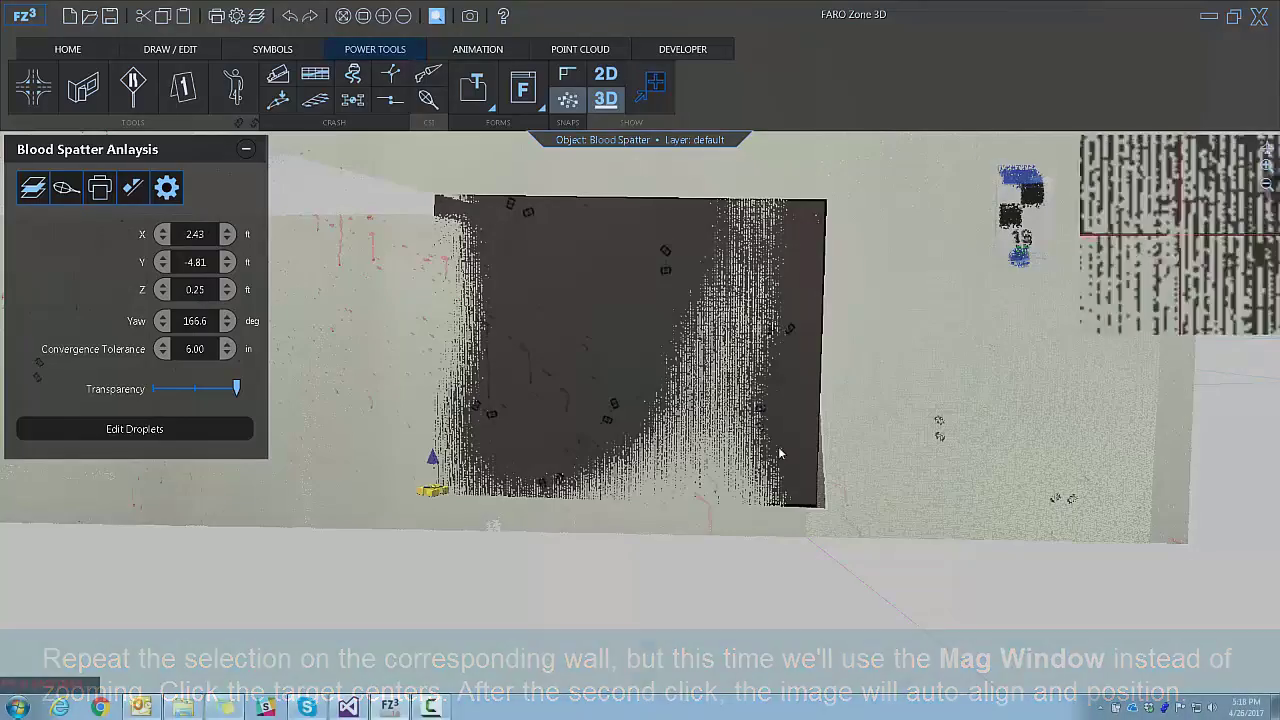
pyautogui.click(438, 22)
# Step: Nudge the photo slightly forward from the wall and lower its transparency slider to about three quarters to check alignment
pyautogui.moveTo(568, 140); pyautogui.dragTo(517, 269, button='middle')
pyautogui.scroll(2, 699, 482)
pyautogui.moveTo(510, 435); pyautogui.dragTo(699, 482, button='middle')
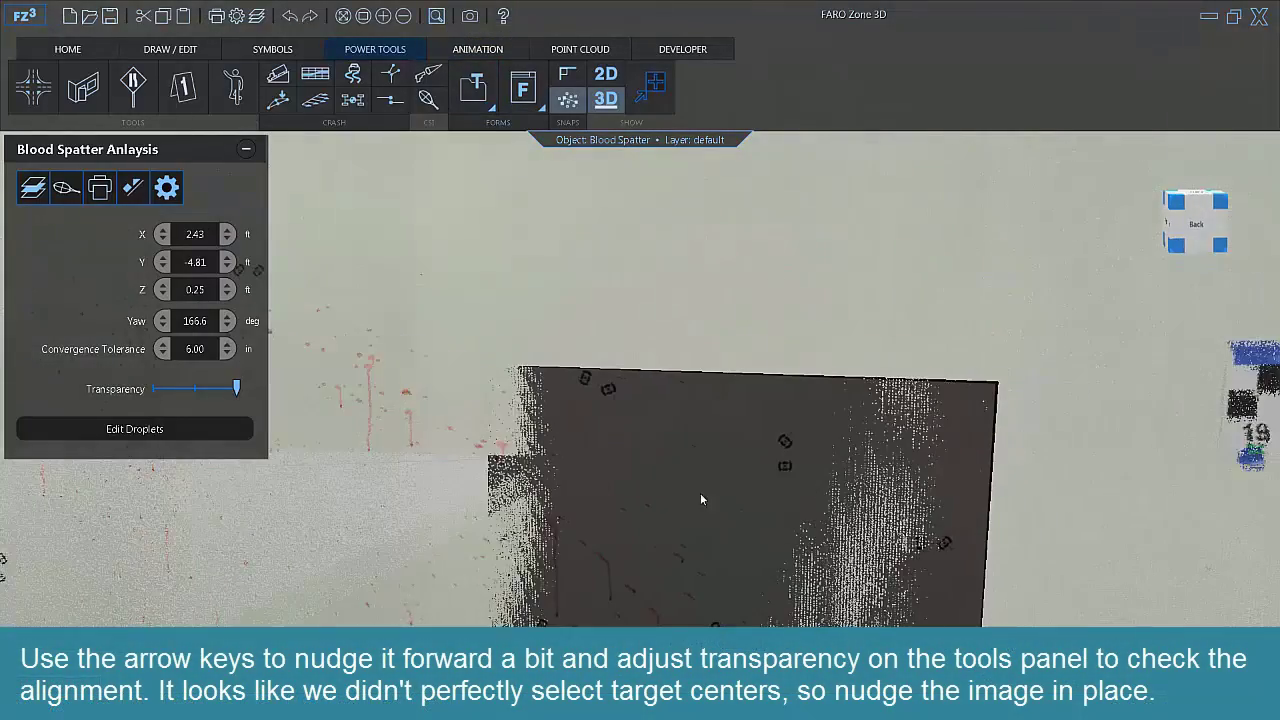
pyautogui.scroll(-4, 662, 396)
pyautogui.moveTo(662, 396); pyautogui.dragTo(658, 400, button='right')
pyautogui.moveTo(737, 440); pyautogui.dragTo(724, 411, button='right')
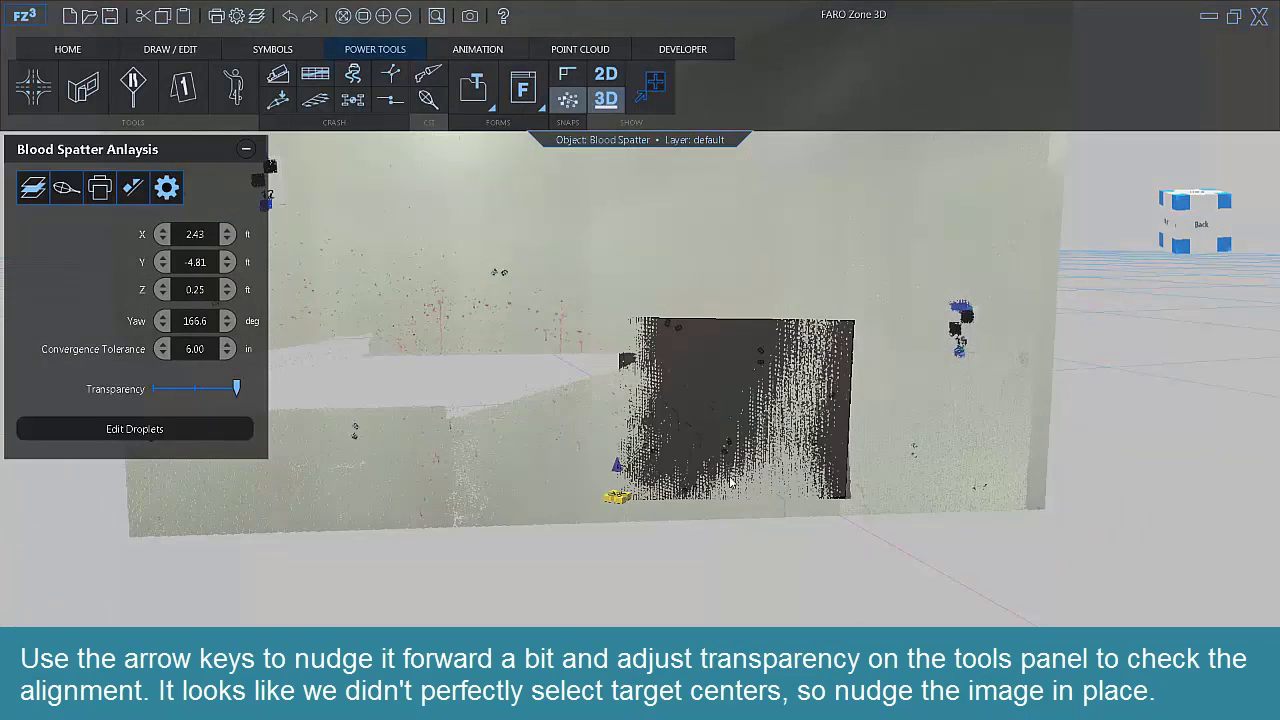
pyautogui.press('Down')
pyautogui.scroll(1, 734, 492)
pyautogui.moveTo(237, 388); pyautogui.dragTo(212, 388)
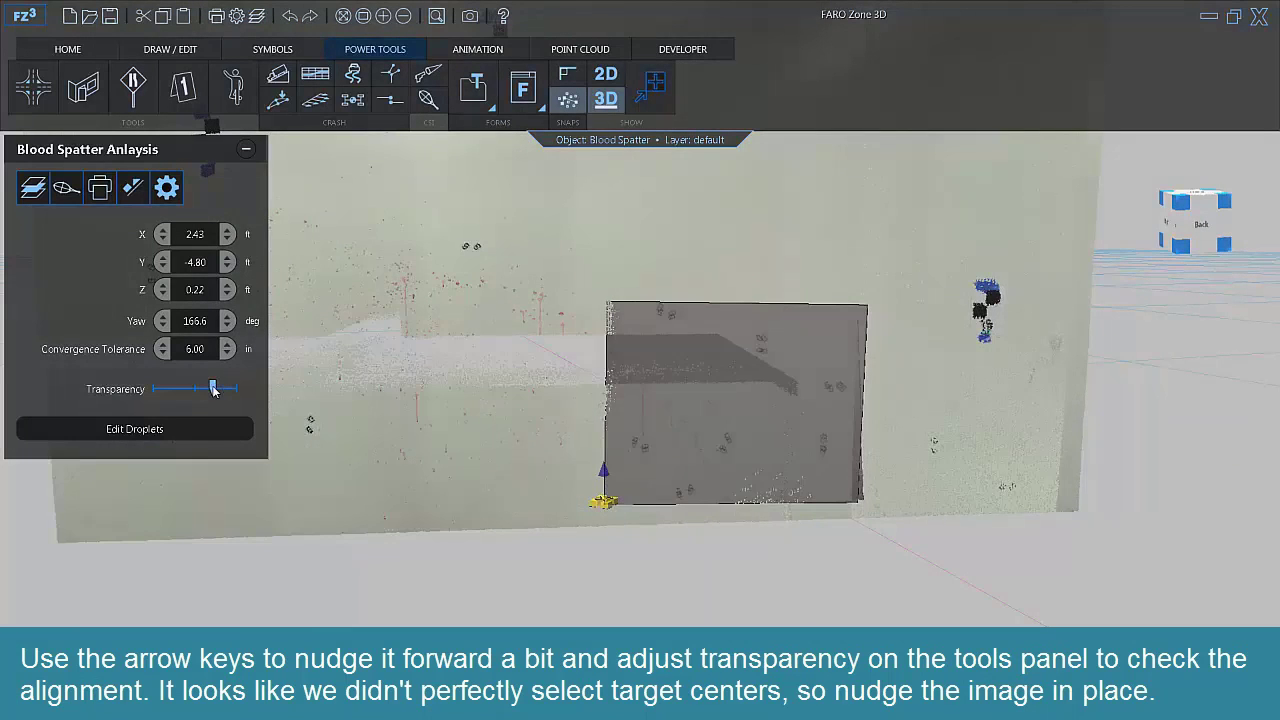
# Step: Nudge the semi-transparent photo upward to line its targets up with those on the wall, to a Z of about 0.27 ft
pyautogui.scroll(5, 667, 403)
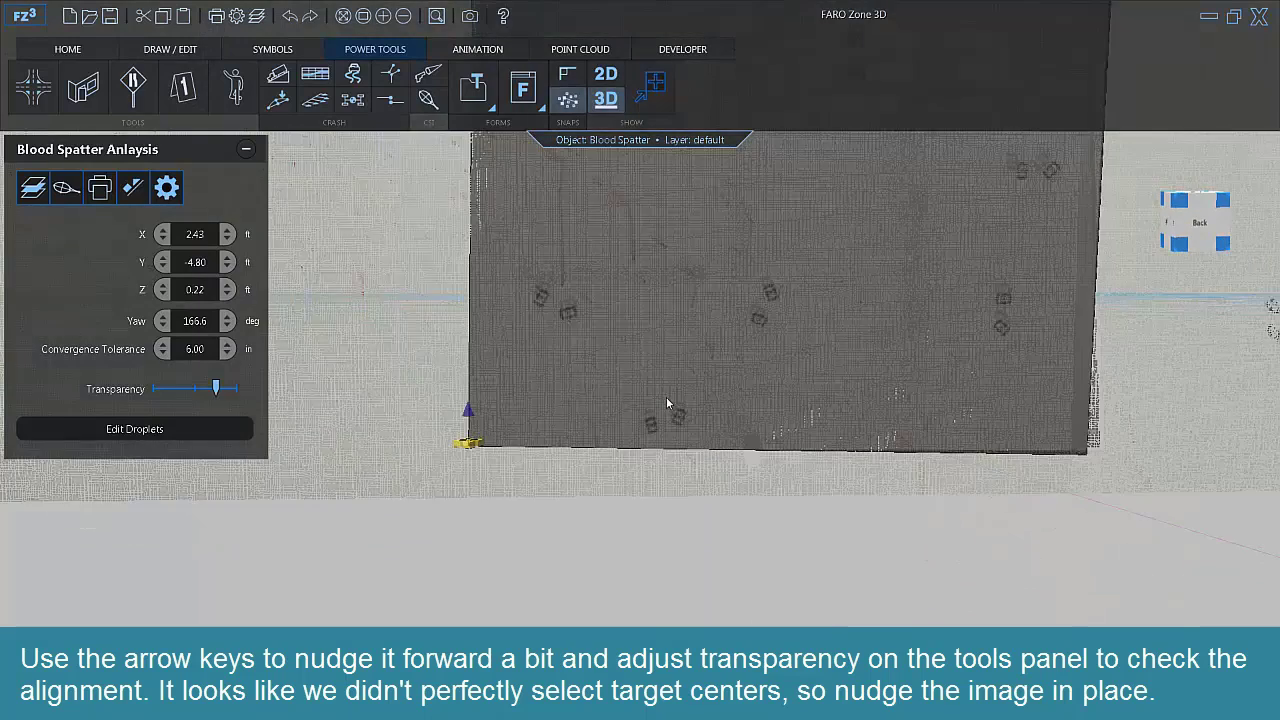
pyautogui.moveTo(667, 398); pyautogui.dragTo(666, 393, button='right')
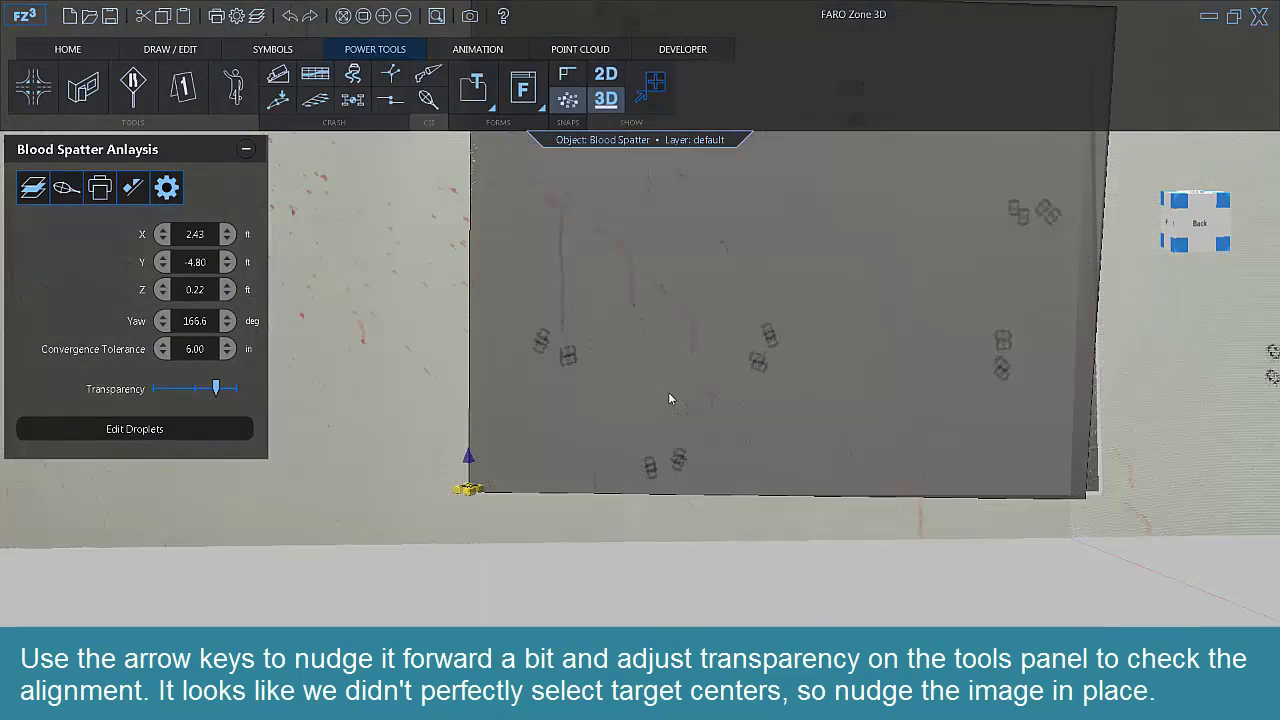
pyautogui.press('Up')
pyautogui.press('Up')
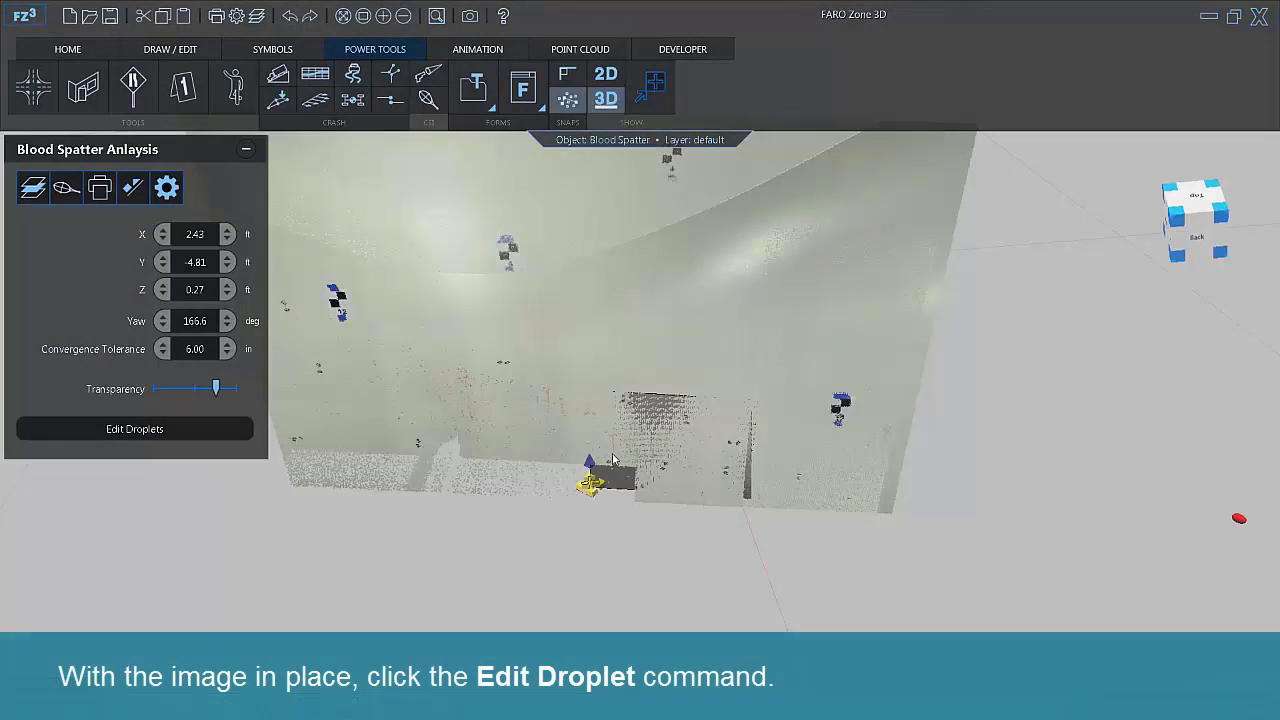
# Step: Open the photo for droplet editing and draw a droplet ellipse over the stain at the head of the long vertical drip, fine-tuning its direction
pyautogui.click(72, 195)
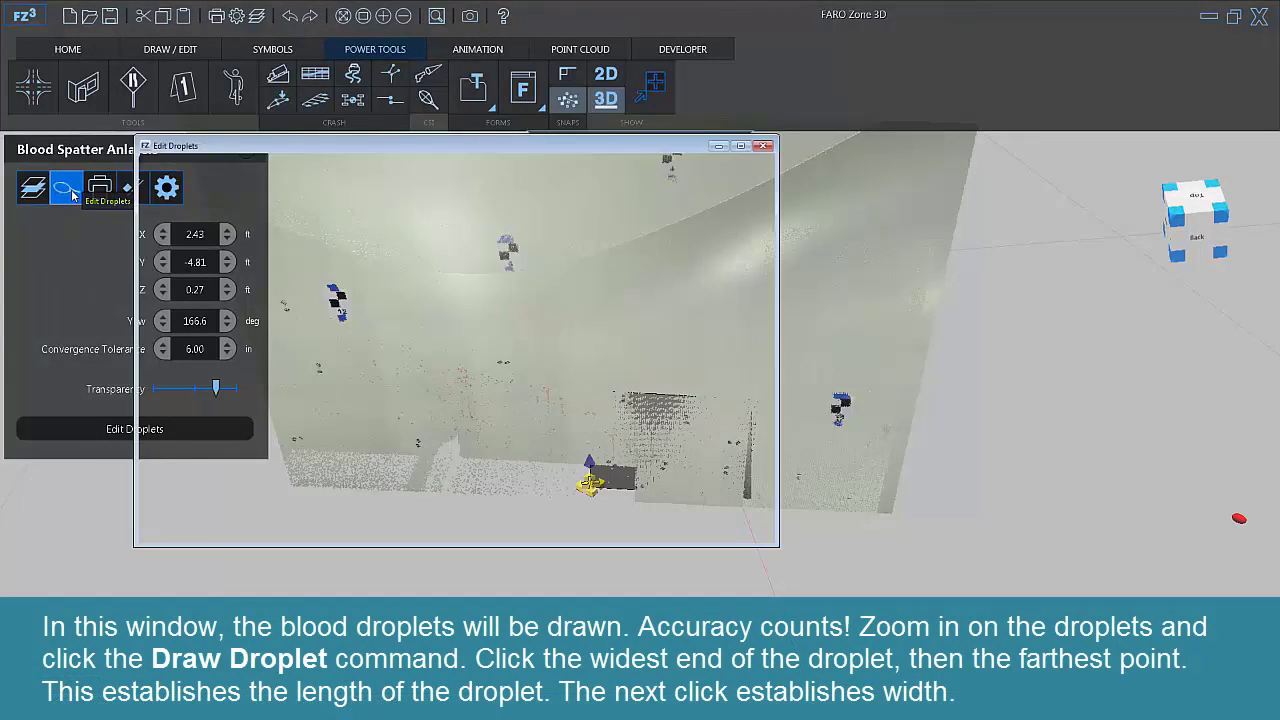
pyautogui.moveTo(600, 155); pyautogui.dragTo(995, 150)
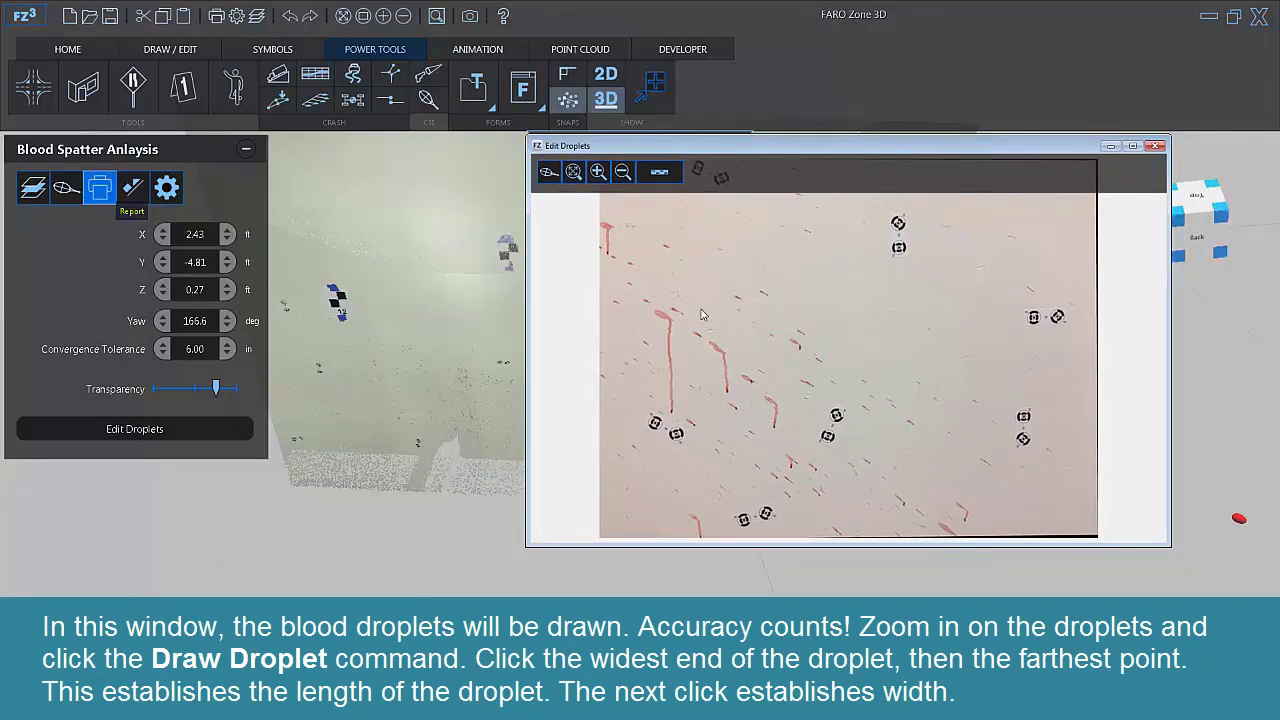
pyautogui.scroll(4, 694, 322)
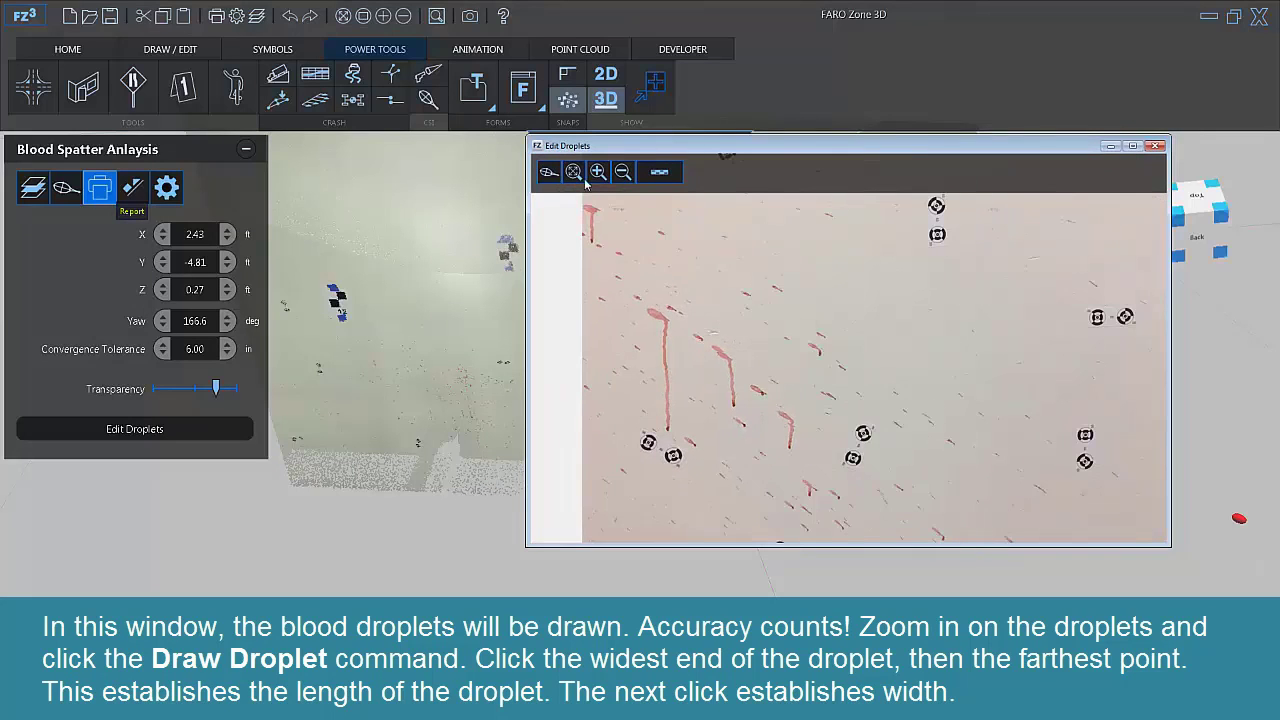
pyautogui.scroll(3, 655, 319)
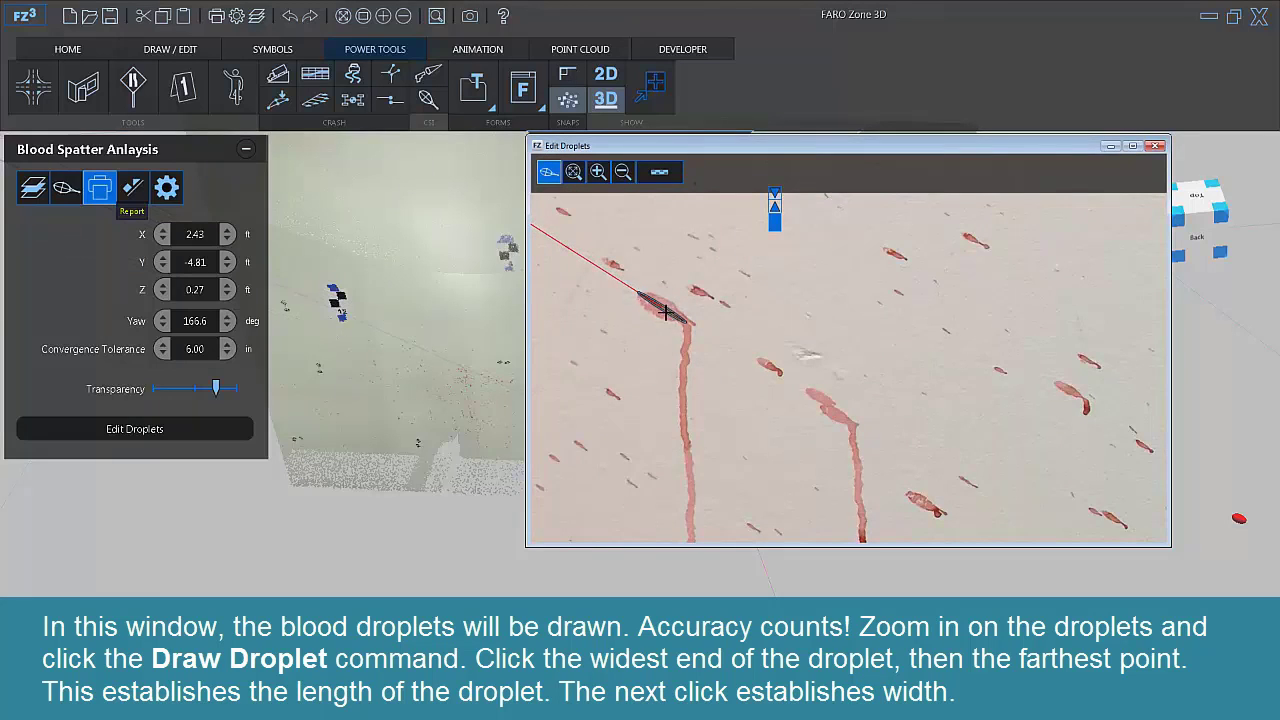
pyautogui.scroll(2, 663, 311)
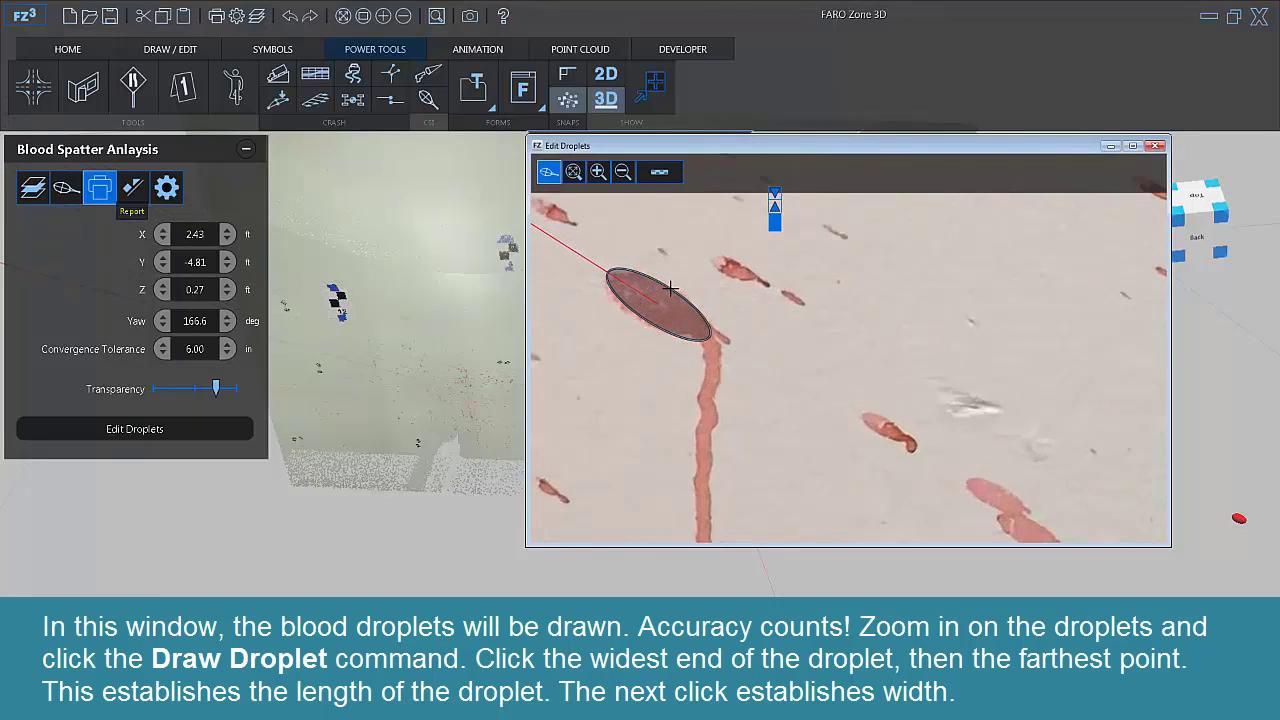
pyautogui.moveTo(735, 353); pyautogui.dragTo(737, 350)
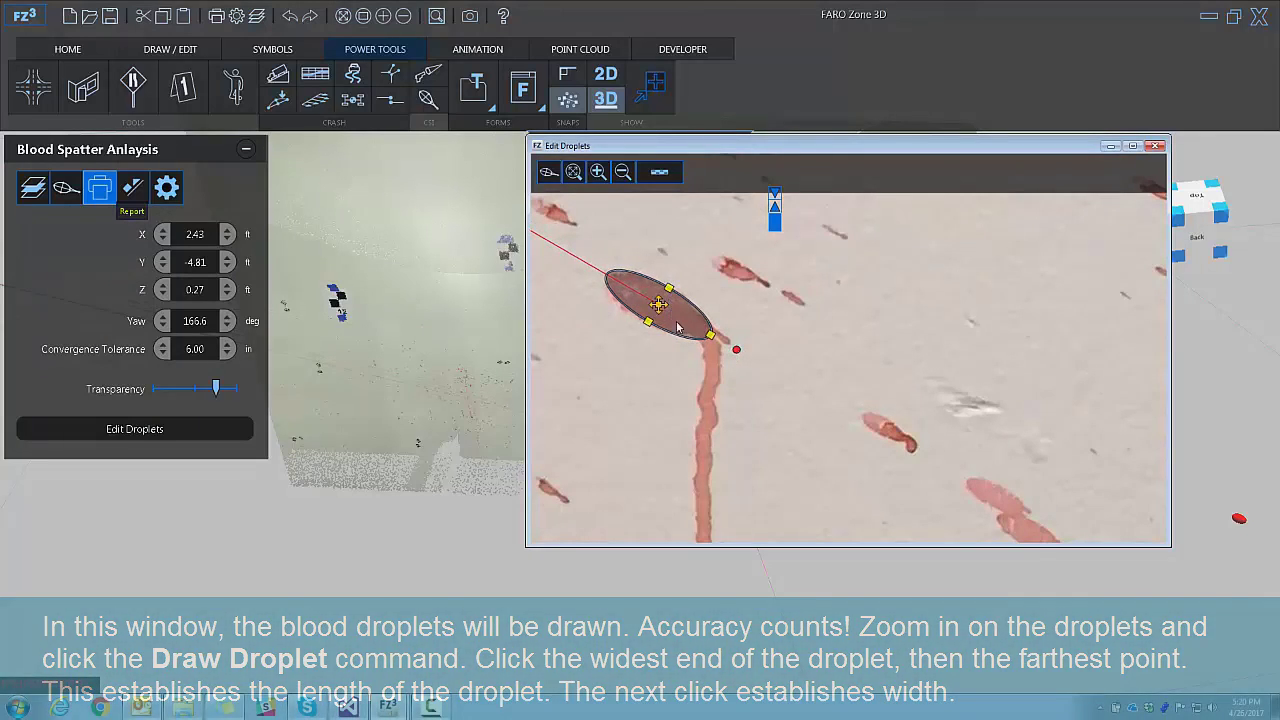
# Step: Fine-tune the centre of the first droplet ellipse and draw another over the small stain well to its lower right
pyautogui.moveTo(659, 305); pyautogui.dragTo(659, 306)
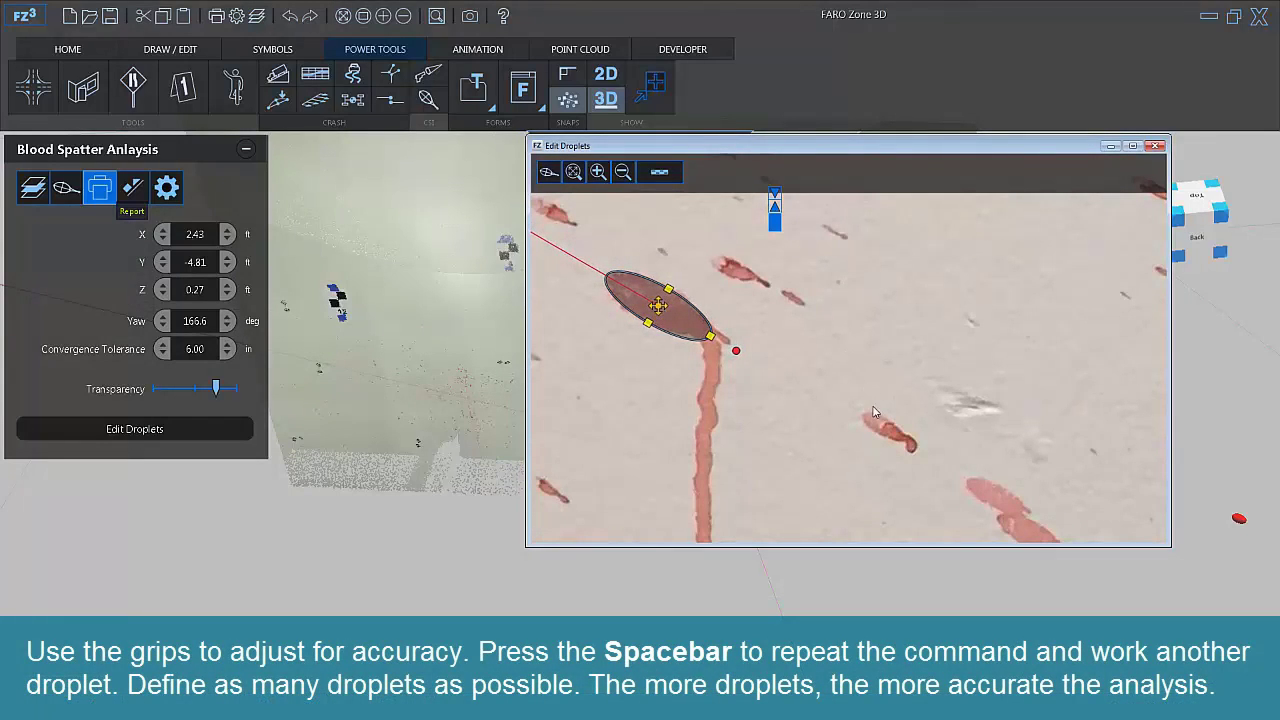
pyautogui.press('space')
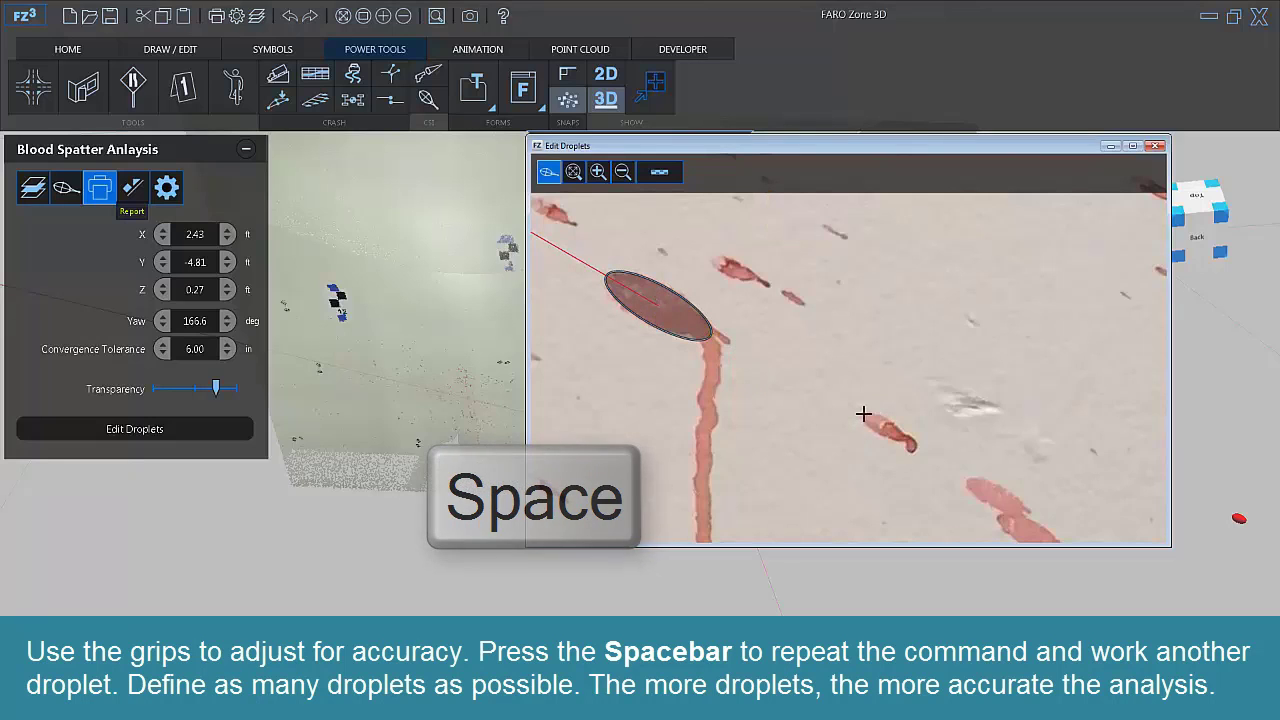
pyautogui.moveTo(863, 413); pyautogui.dragTo(893, 432)
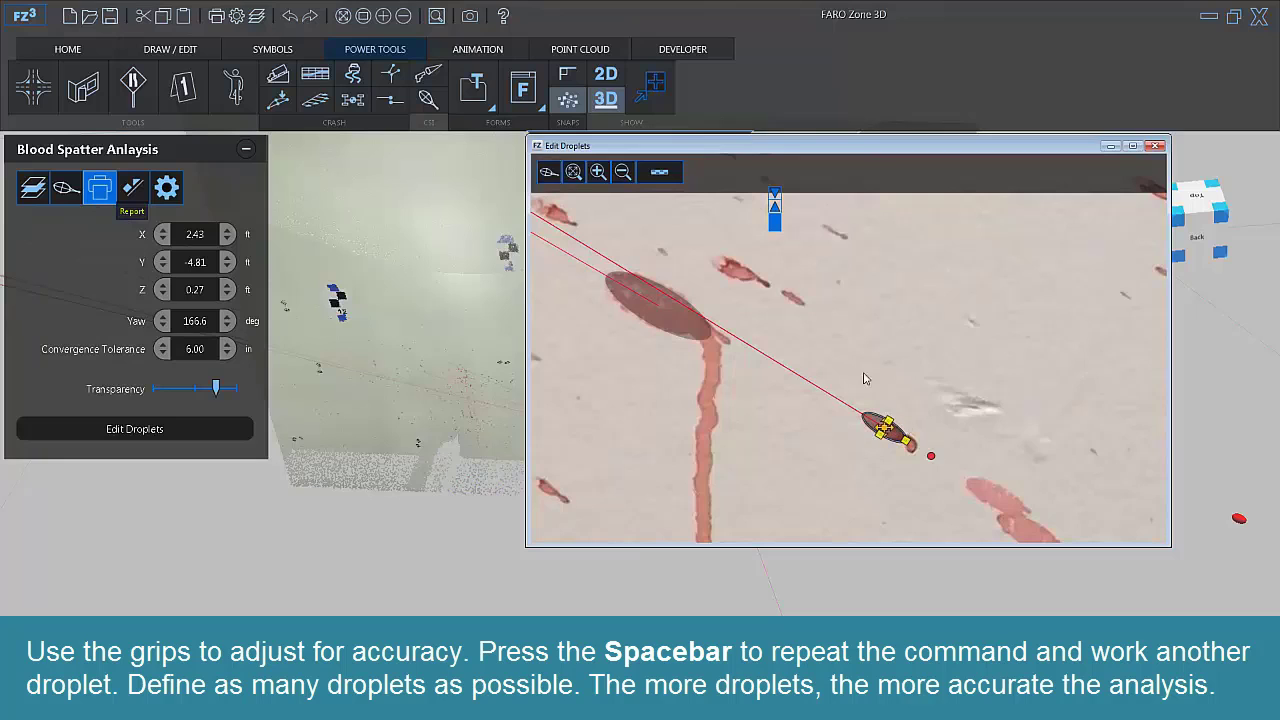
# Step: Draw a droplet ellipse over the small stain just above and to the right of the first droplet
pyautogui.scroll(-2, 665, 277)
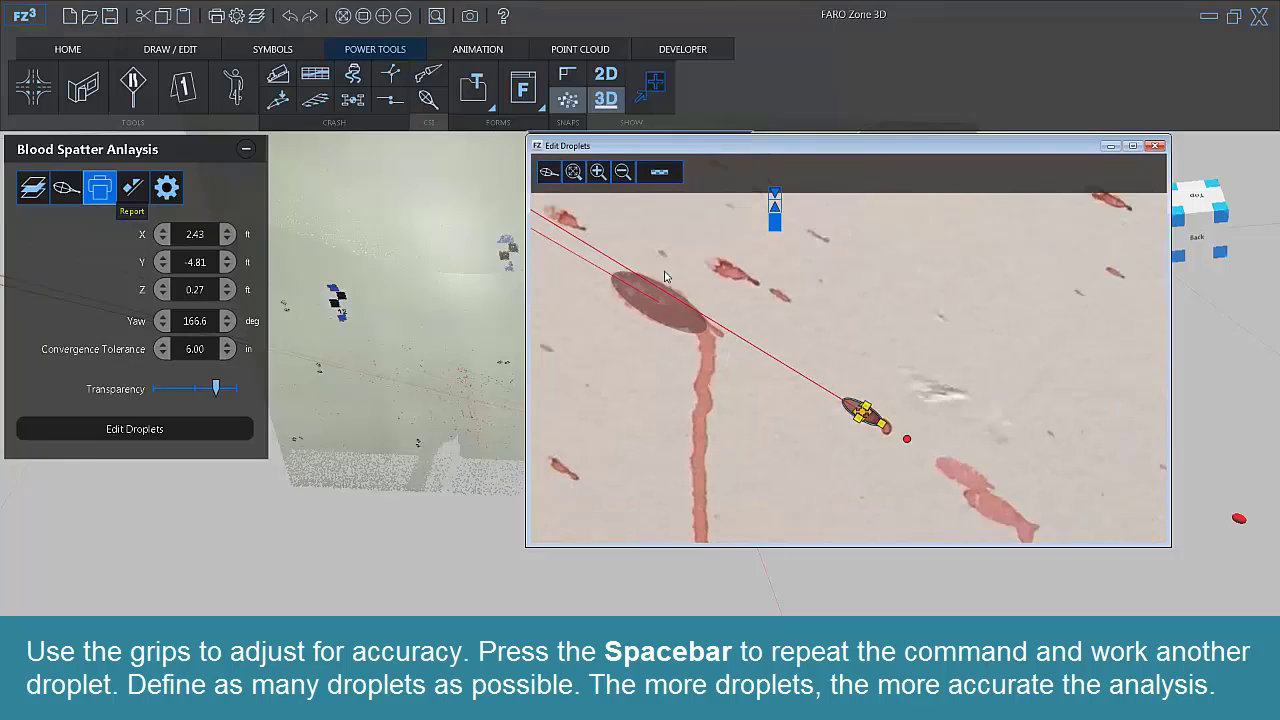
pyautogui.scroll(1, 720, 265)
pyautogui.press('space')
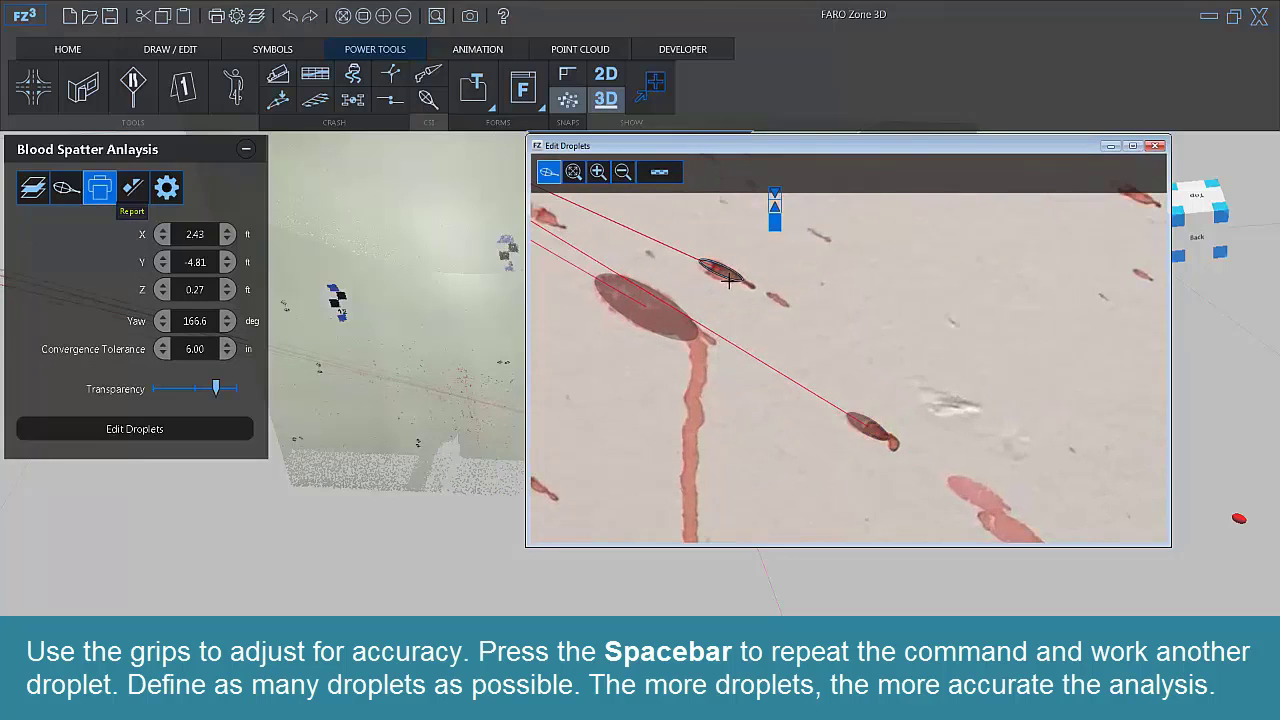
pyautogui.click(727, 282)
# Step: Draw droplet ellipses over the stain with the short hooked drip and over the smaller stain to its upper right
pyautogui.scroll(3, 725, 278)
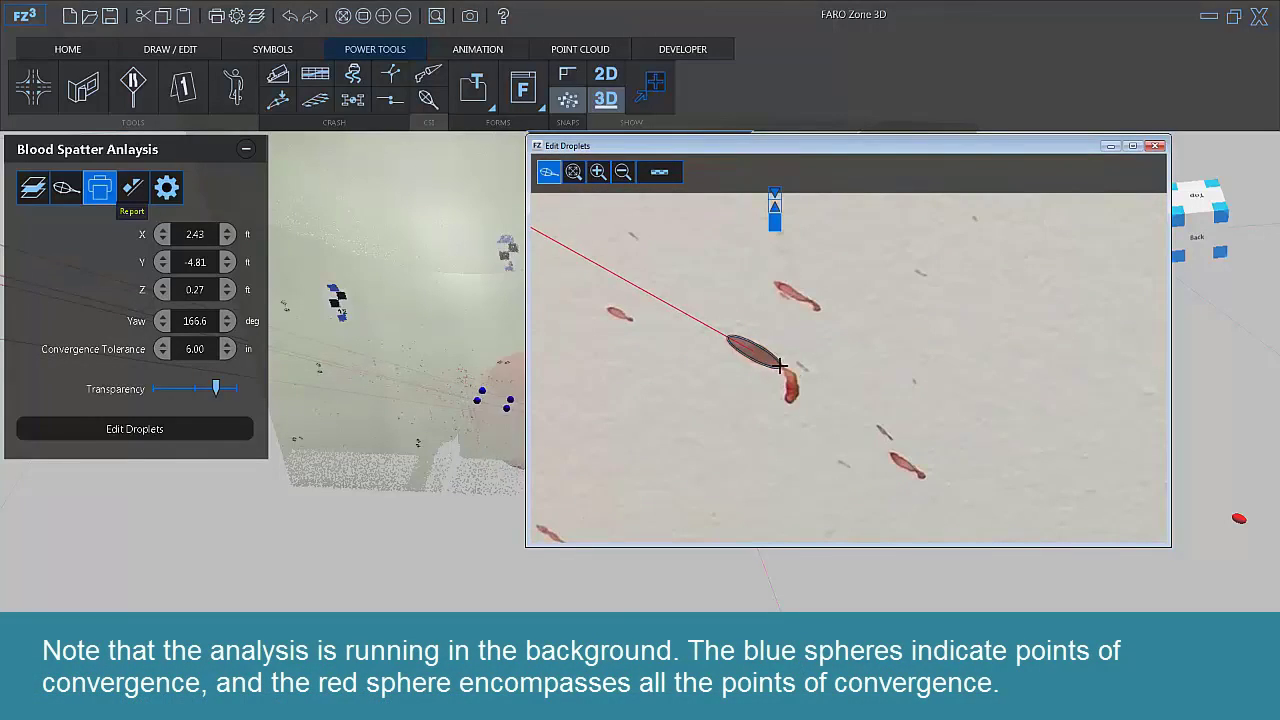
pyautogui.moveTo(779, 366); pyautogui.dragTo(780, 367)
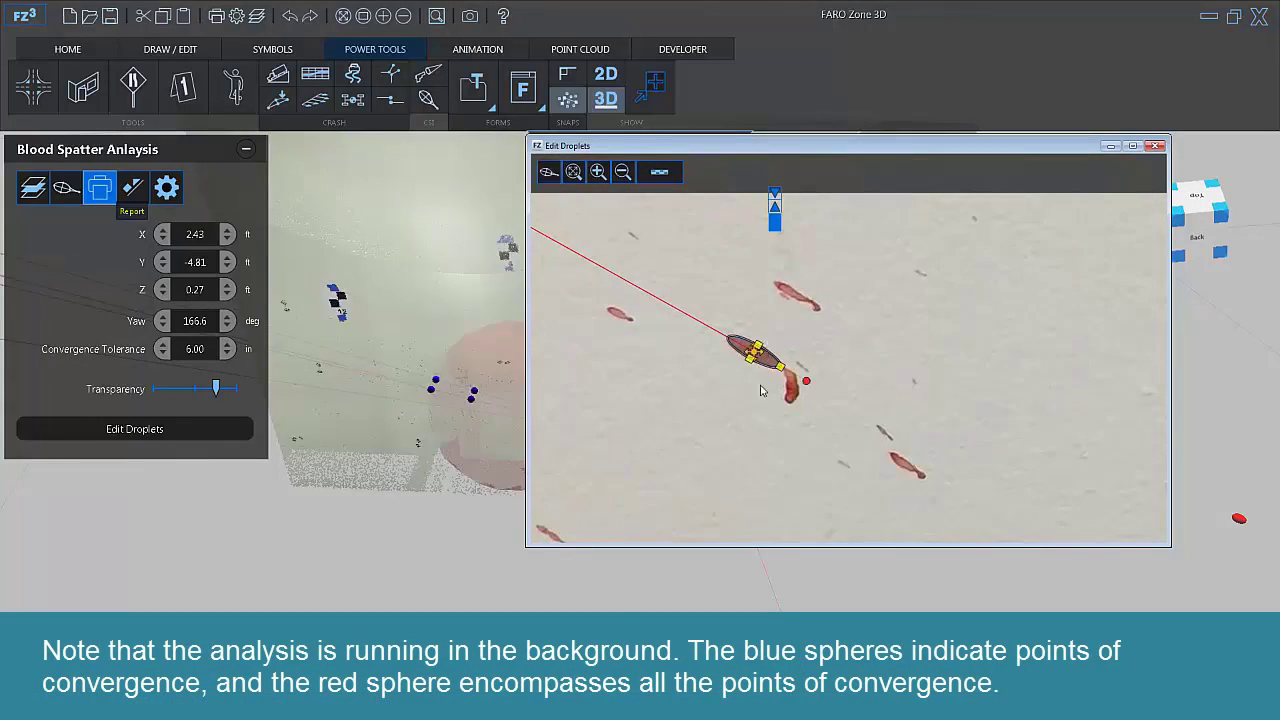
pyautogui.scroll(3, 801, 300)
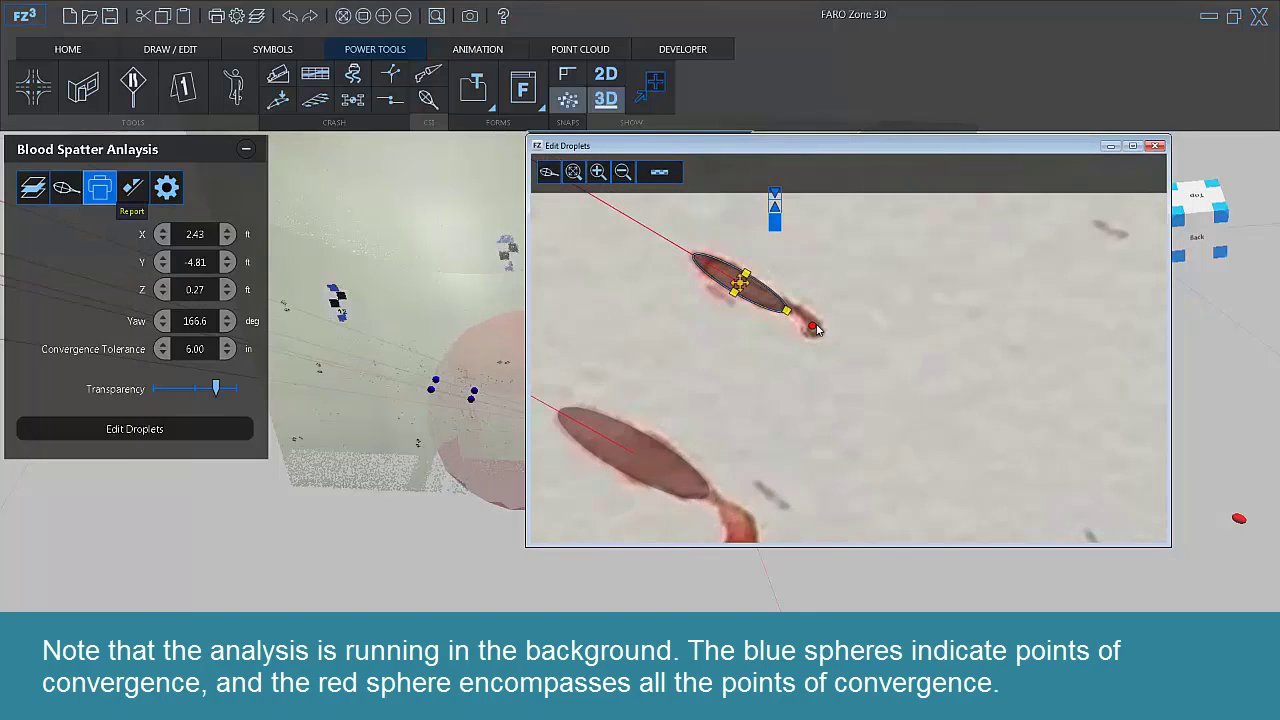
# Step: Draw a droplet ellipse over the isolated stain with a round tail tip, further to the lower right of the hooked-drip stain
pyautogui.scroll(-2, 786, 341)
pyautogui.scroll(-3, 788, 341)
pyautogui.scroll(4, 830, 482)
pyautogui.click(549, 173)
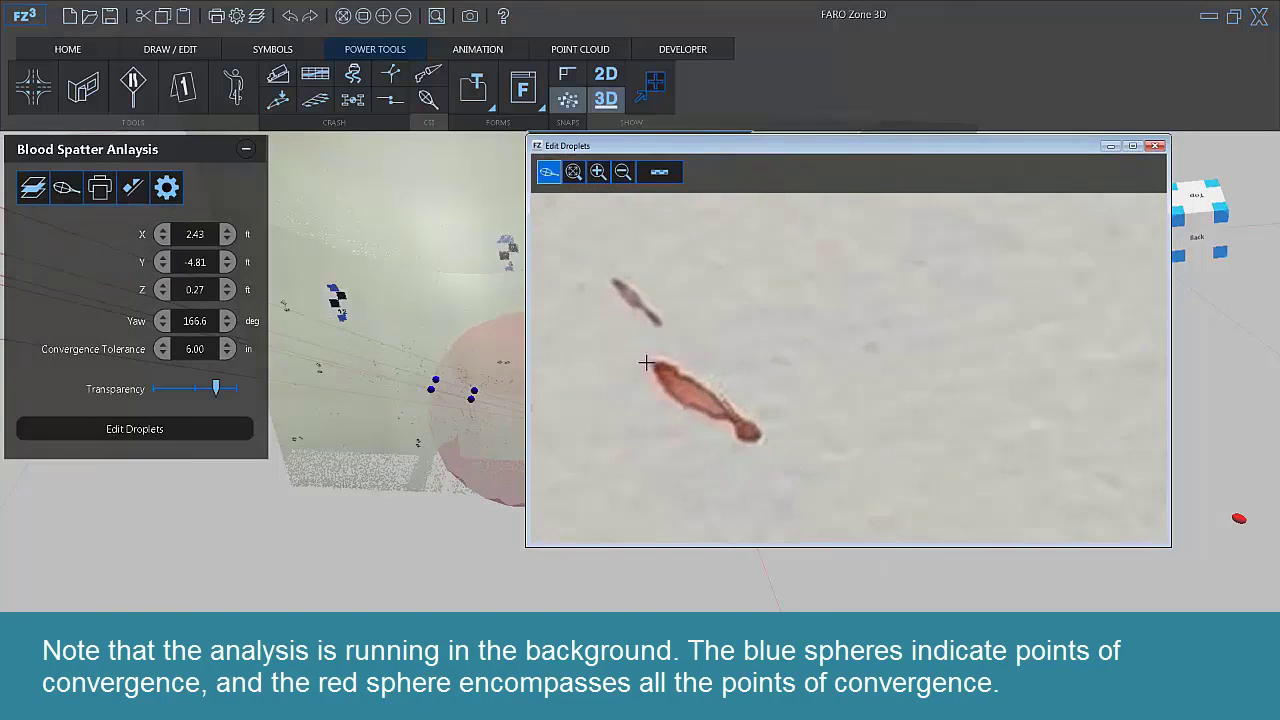
pyautogui.moveTo(651, 362); pyautogui.dragTo(730, 413)
pyautogui.click(709, 404)
pyautogui.scroll(-5, 692, 358)
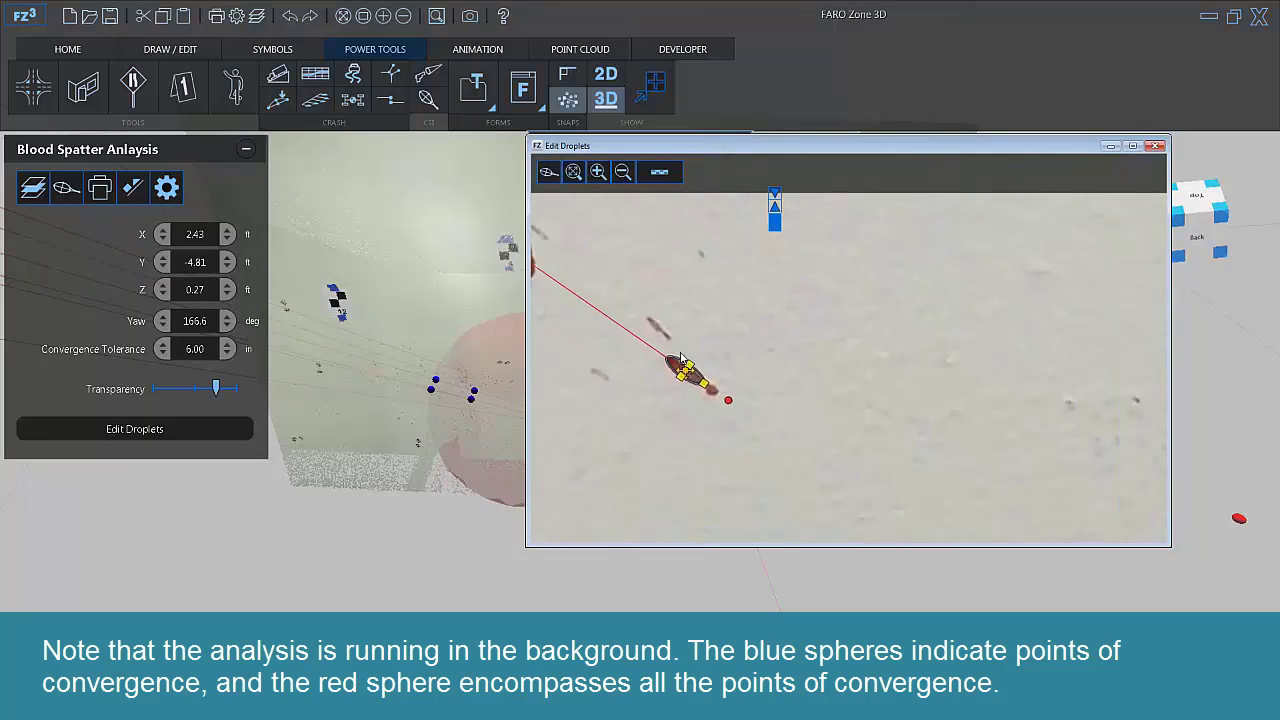
# Step: Draw a droplet ellipse over the stain at the head of the short, kinked vertical drip and fine-tune its direction
pyautogui.moveTo(692, 360); pyautogui.dragTo(944, 338, button='middle')
pyautogui.scroll(3, 868, 434)
pyautogui.scroll(3, 873, 447)
pyautogui.moveTo(873, 447); pyautogui.dragTo(896, 384, button='middle')
pyautogui.click(549, 173)
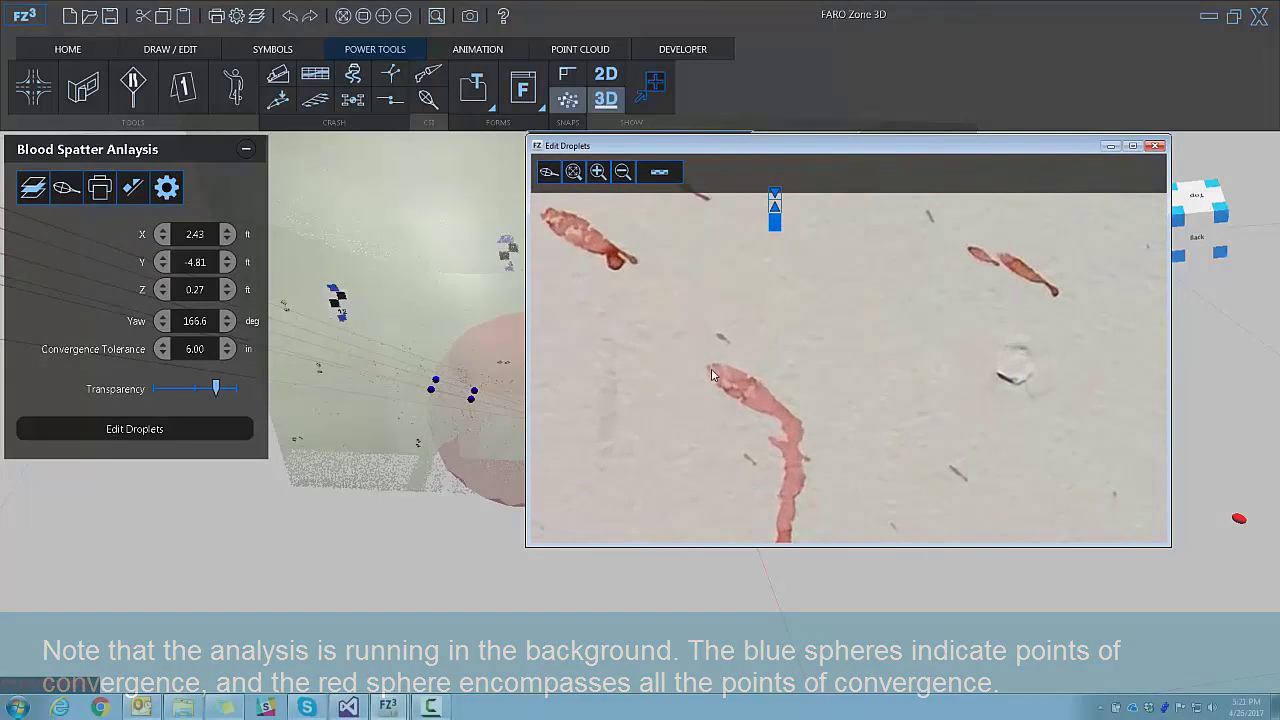
pyautogui.moveTo(709, 366)
pyautogui.mouseDown()
pyautogui.moveTo(786, 419)
pyautogui.moveTo(747, 398)
pyautogui.mouseUp()
pyautogui.moveTo(809, 435); pyautogui.dragTo(811, 433)
# Step: Draw a droplet ellipse over the stain with the forked tail, up and to the left of the kinked-drip stain
pyautogui.moveTo(704, 357); pyautogui.dragTo(823, 496, button='middle')
pyautogui.click(549, 173)
pyautogui.moveTo(660, 351); pyautogui.dragTo(744, 399)
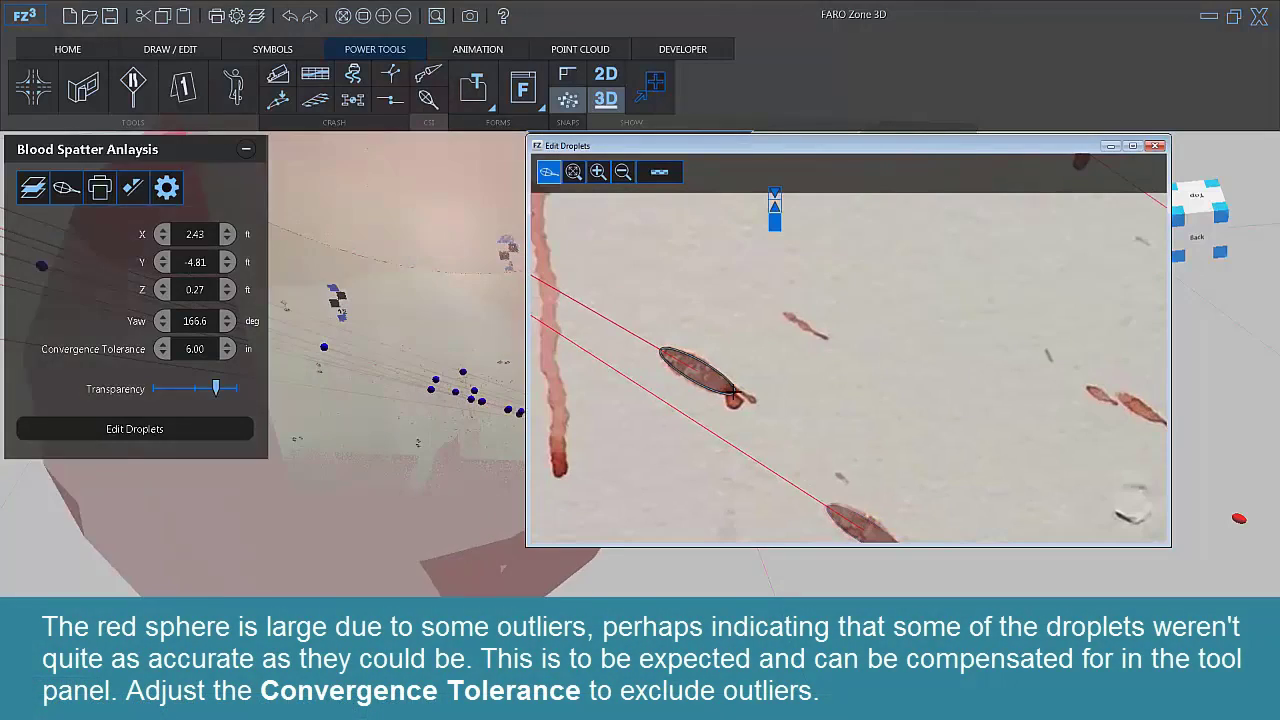
pyautogui.click(704, 388)
pyautogui.scroll(-4, 798, 391)
pyautogui.moveTo(870, 358); pyautogui.dragTo(883, 333, button='middle')
pyautogui.scroll(-1, 883, 333)
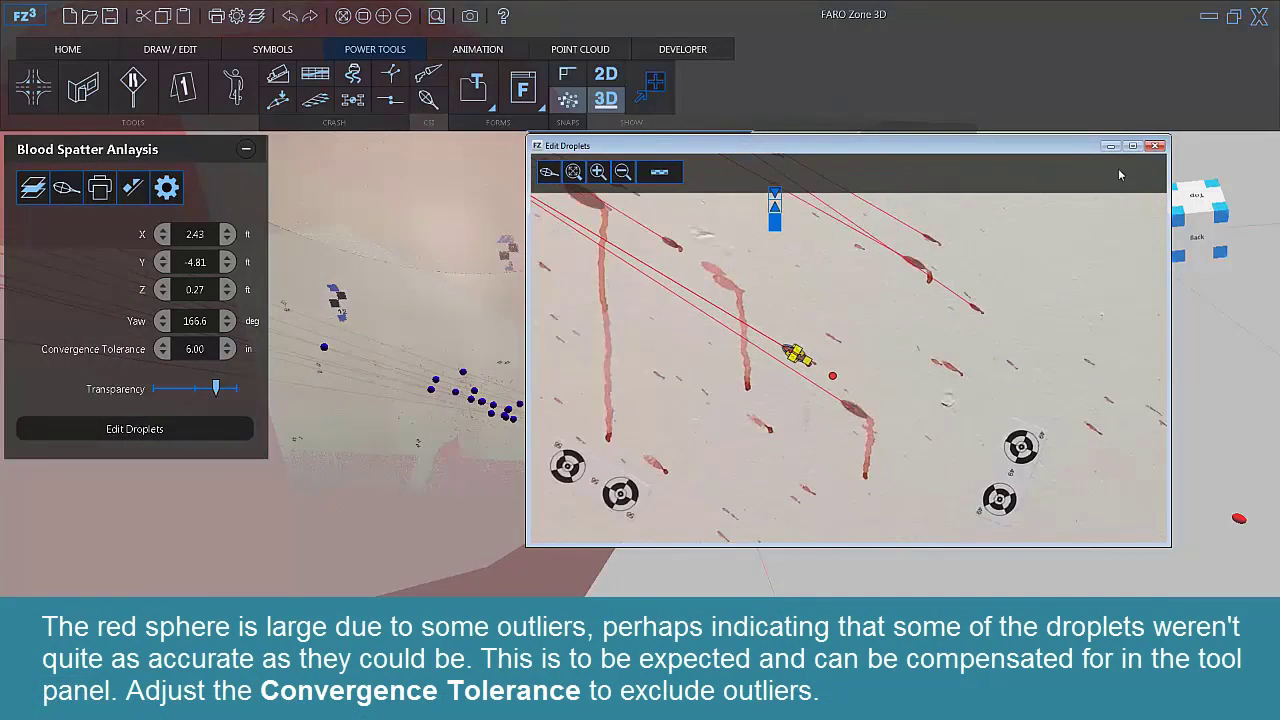
# Step: Close the droplet editor and reduce the convergence tolerance to 0.60 in to exclude the outliers
pyautogui.click(1155, 146)
pyautogui.scroll(-5, 737, 355)
pyautogui.moveTo(732, 355); pyautogui.dragTo(740, 311, button='right')
pyautogui.scroll(4, 740, 311)
pyautogui.scroll(-3, 713, 370)
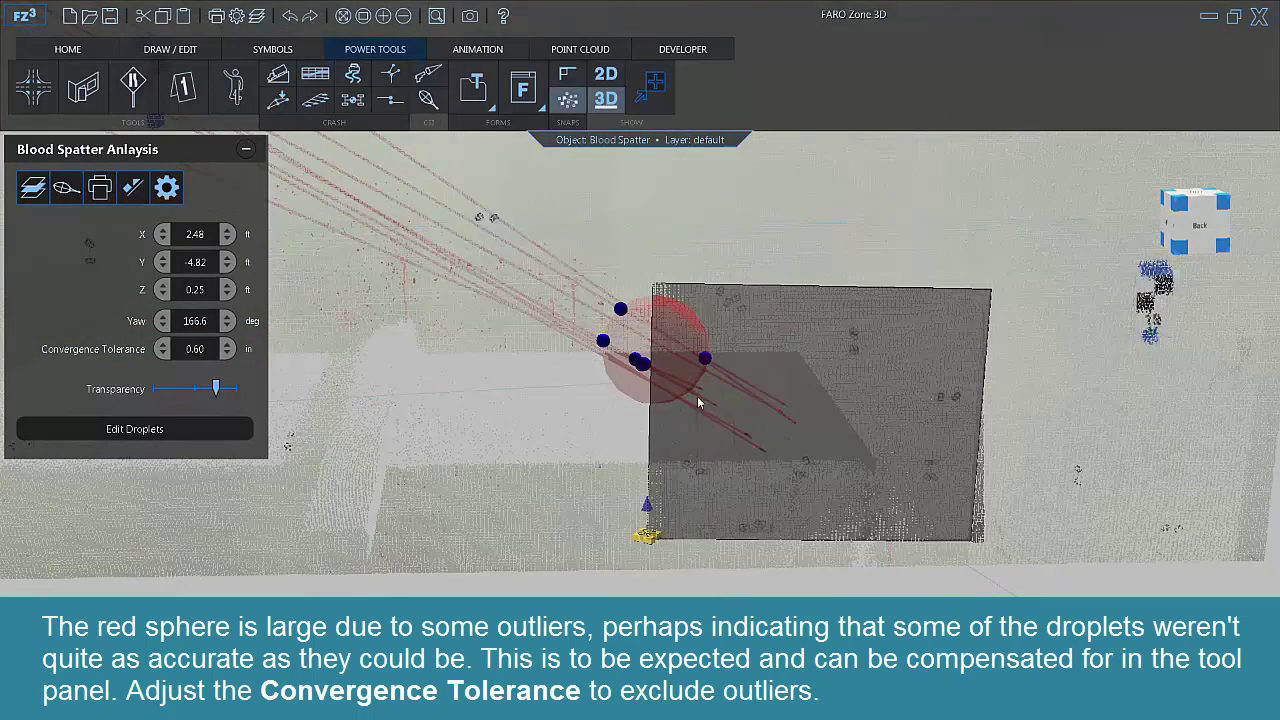
# Step: Open the blood spatter settings with the wall viewed from above, and toggle the convergence sphere off and back on
pyautogui.moveTo(701, 403); pyautogui.dragTo(726, 406, button='middle')
pyautogui.scroll(-5, 722, 303)
pyautogui.moveTo(722, 303); pyautogui.dragTo(720, 374, button='middle')
pyautogui.scroll(1, 675, 433)
pyautogui.moveTo(676, 432); pyautogui.dragTo(609, 477)
pyautogui.click(166, 188)
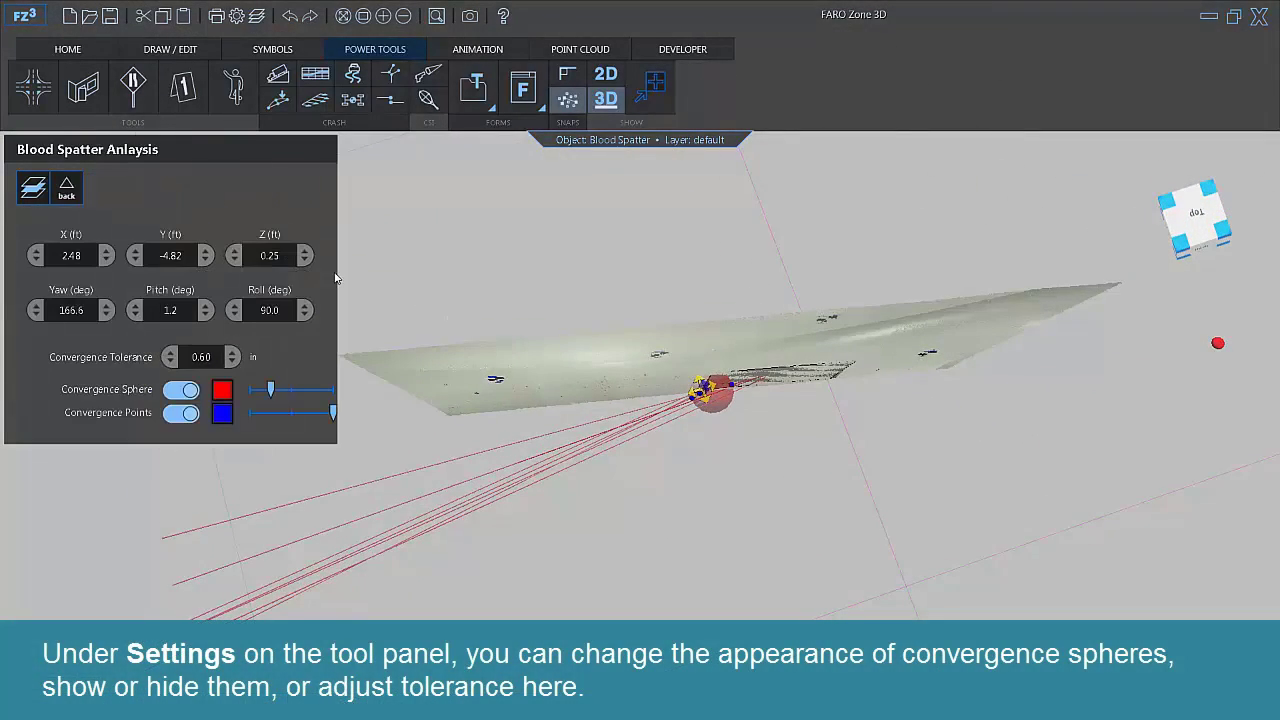
pyautogui.click(181, 389)
pyautogui.click(181, 389)
# Step: Raise the convergence sphere's opacity to about a third, recolour the convergence points green and lower their opacity to about 60%
pyautogui.moveTo(270, 389); pyautogui.dragTo(280, 390)
pyautogui.click(224, 415)
pyautogui.click(613, 232)
pyautogui.click(599, 367)
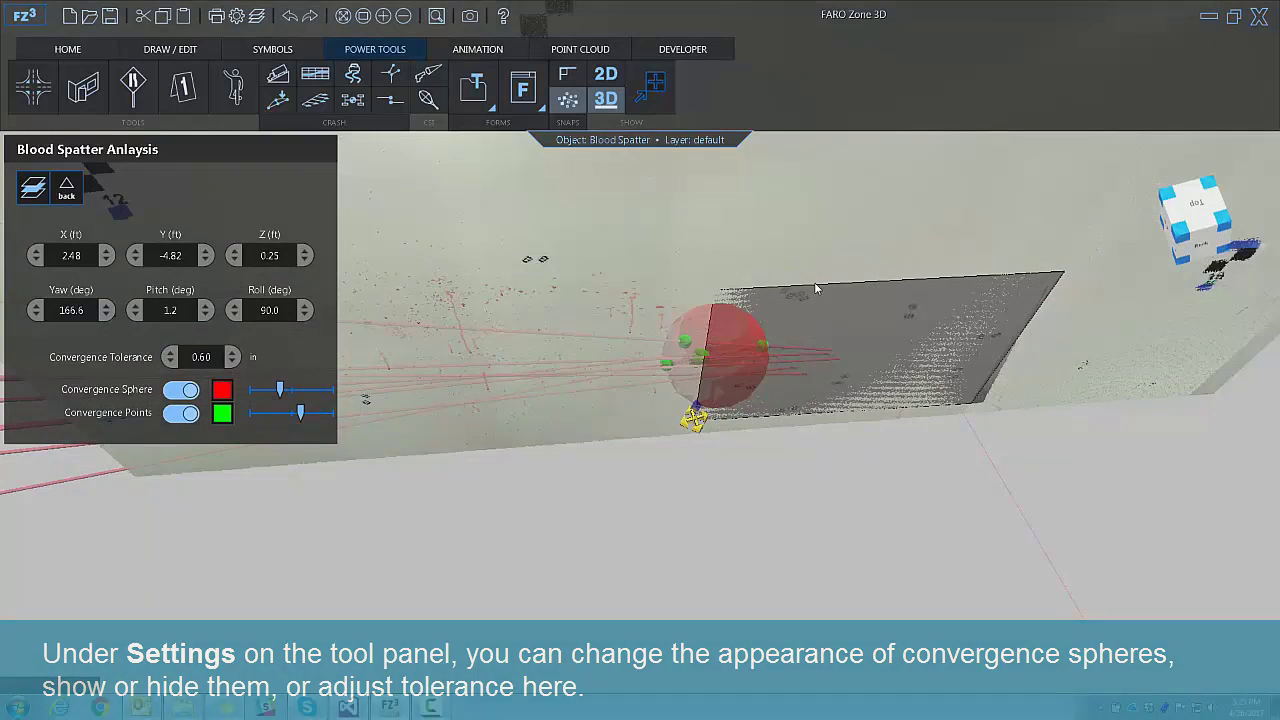
# Step: Leave the settings, generate the droplet report to review individual droplet positions, and close its print preview
pyautogui.click(66, 190)
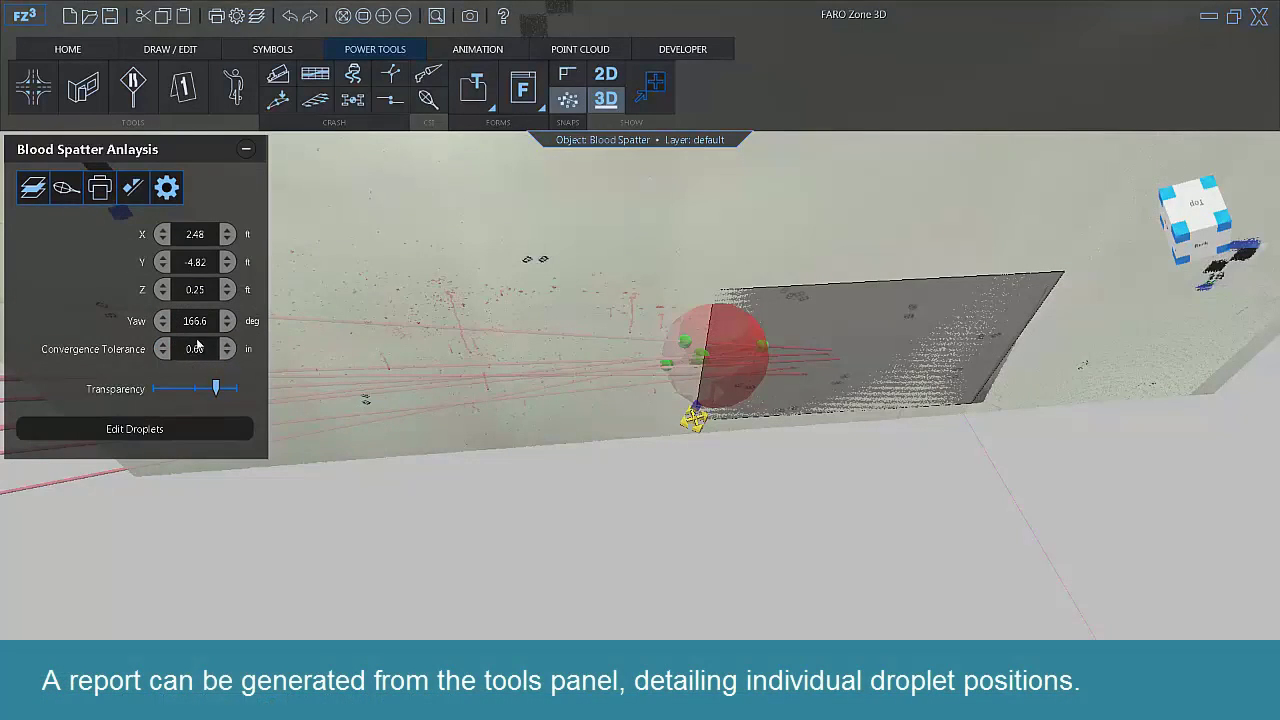
pyautogui.click(97, 189)
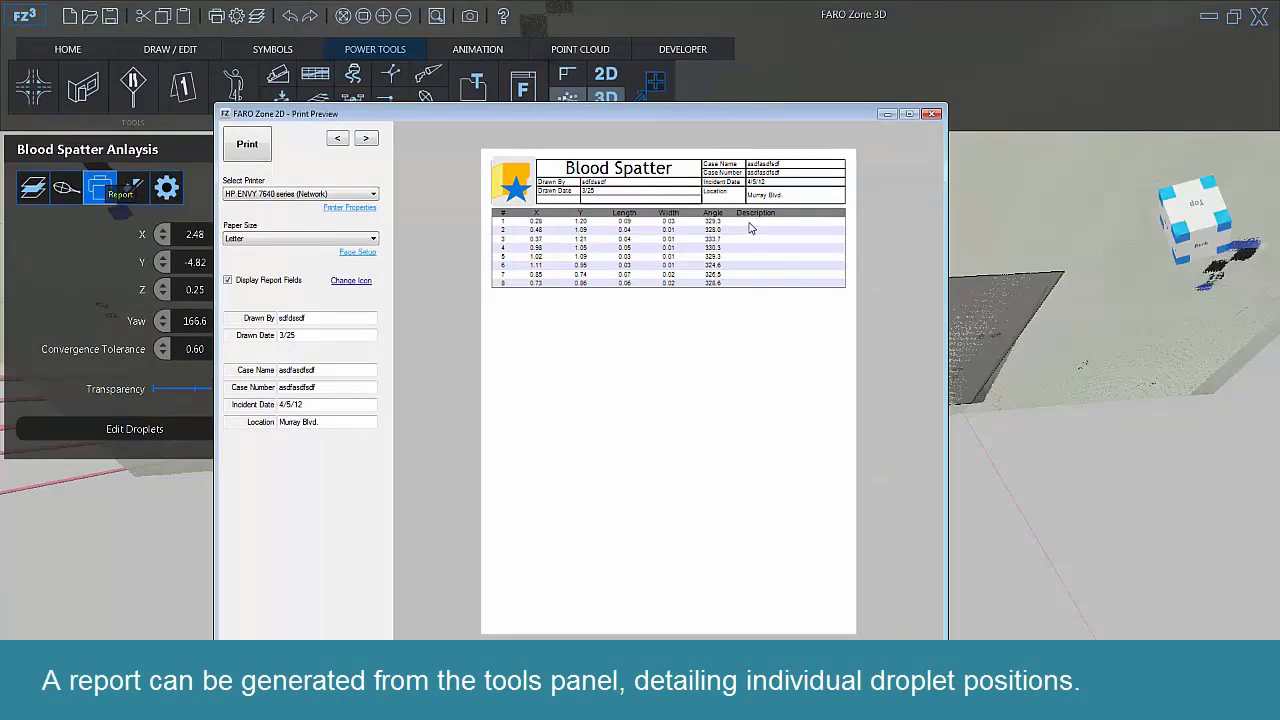
pyautogui.click(931, 116)
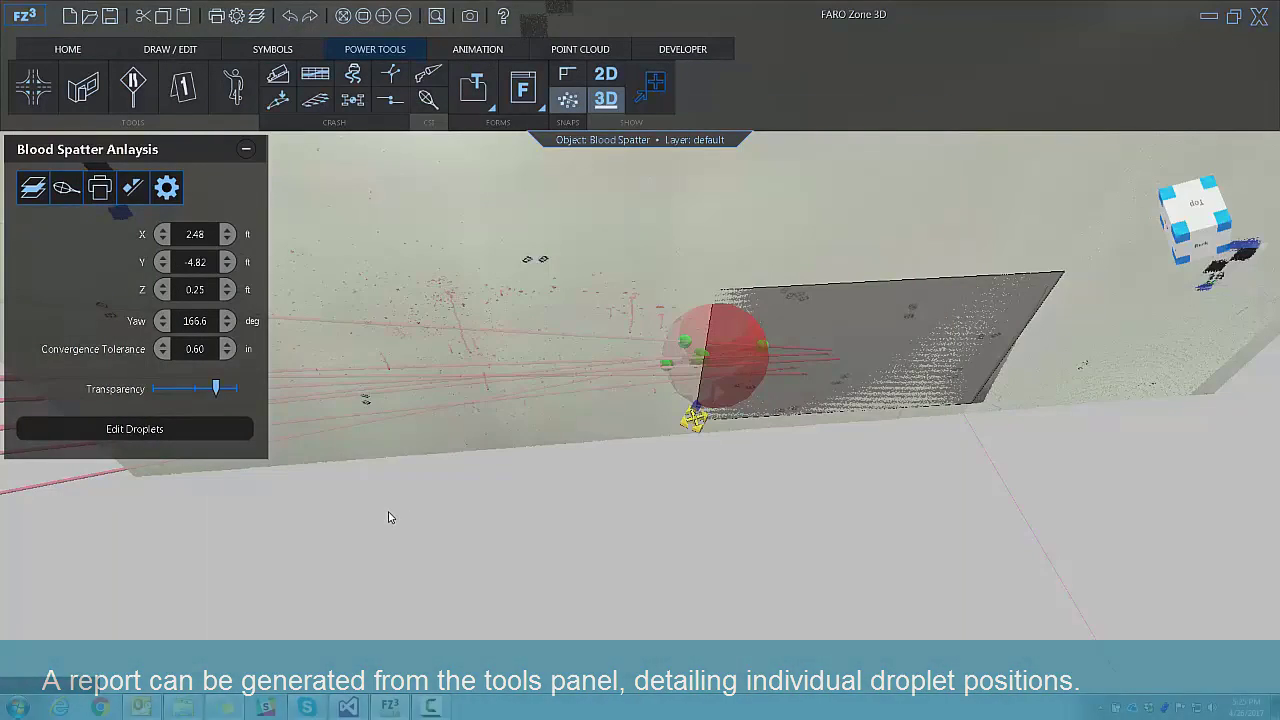